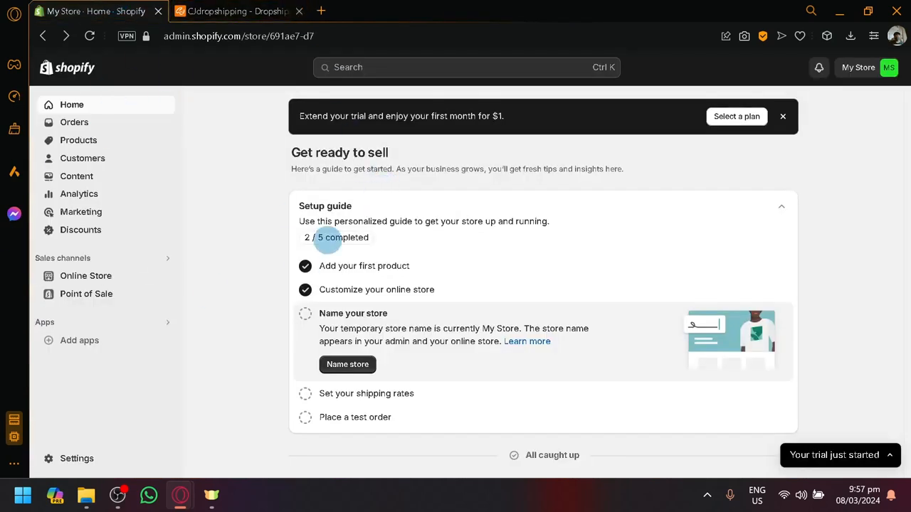
Switch to the CJdropshipping site and browse the product listings on its home page
click(278, 11)
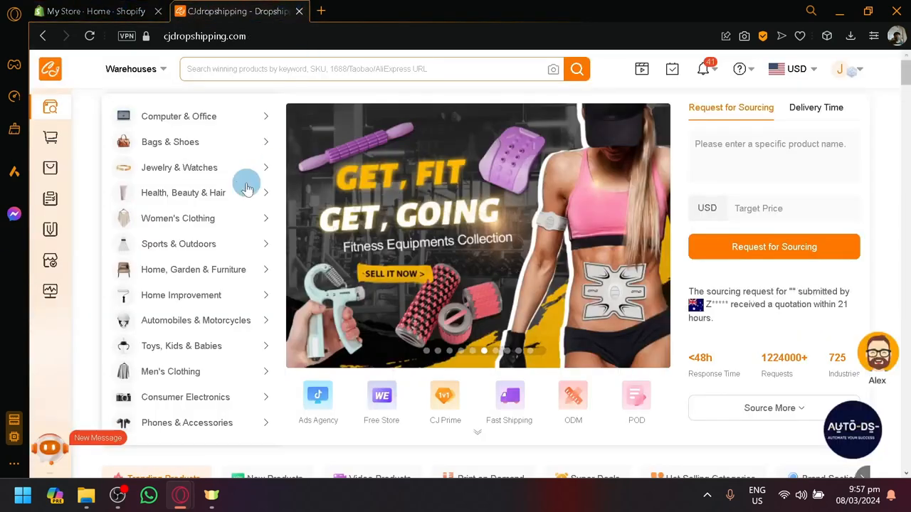
scroll(455, 275, down, 10)
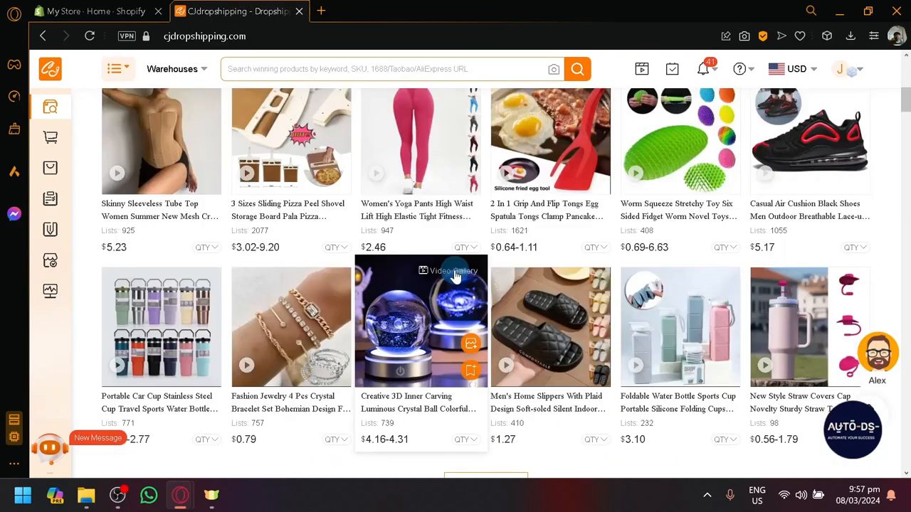
scroll(456, 276, down, 8)
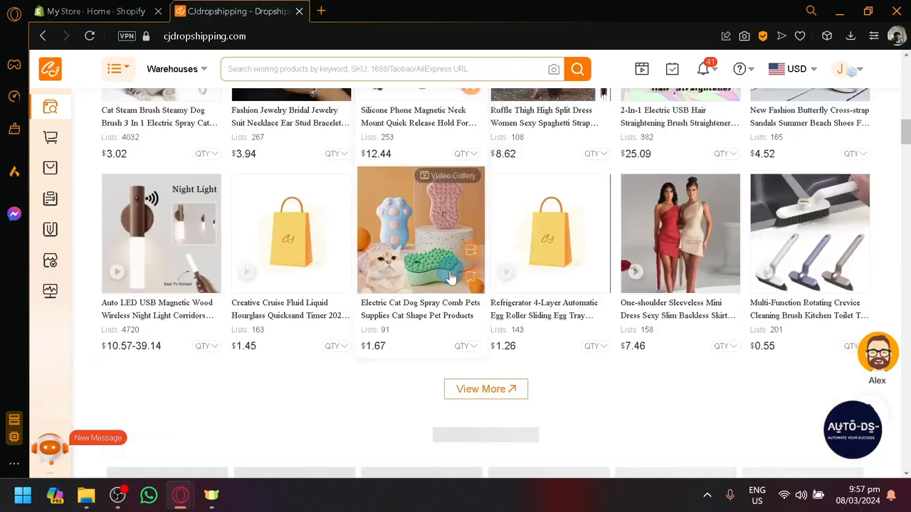
scroll(370, 327, up, 9)
scroll(369, 328, up, 10)
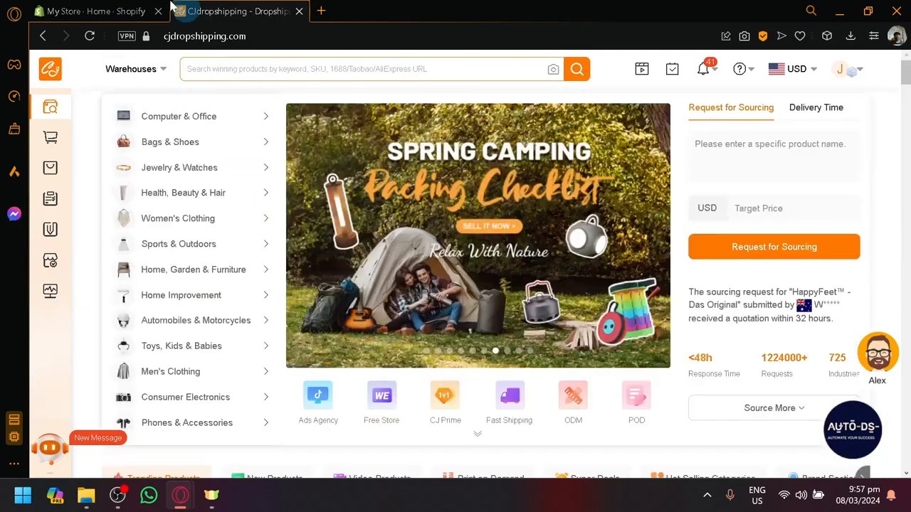
Return to the Shopify admin home page of My Store
click(118, 9)
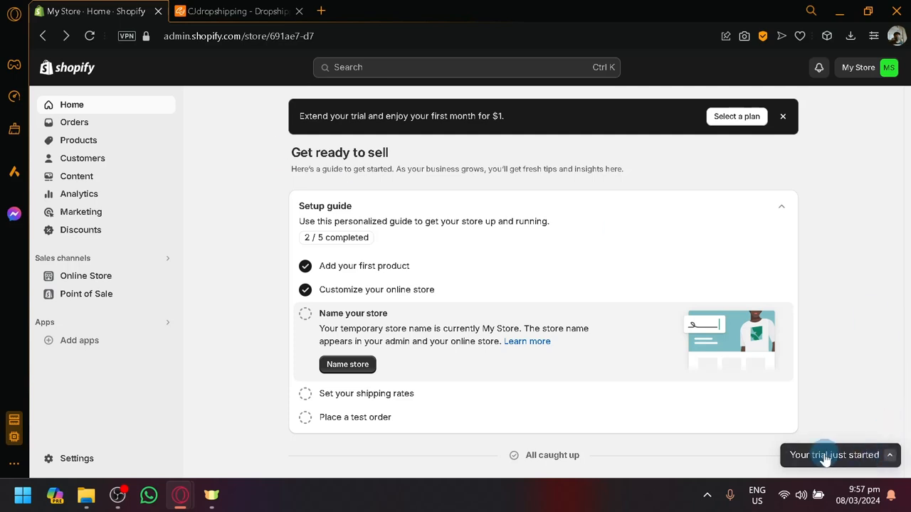
scroll(826, 459, up, 5)
scroll(826, 460, down, 5)
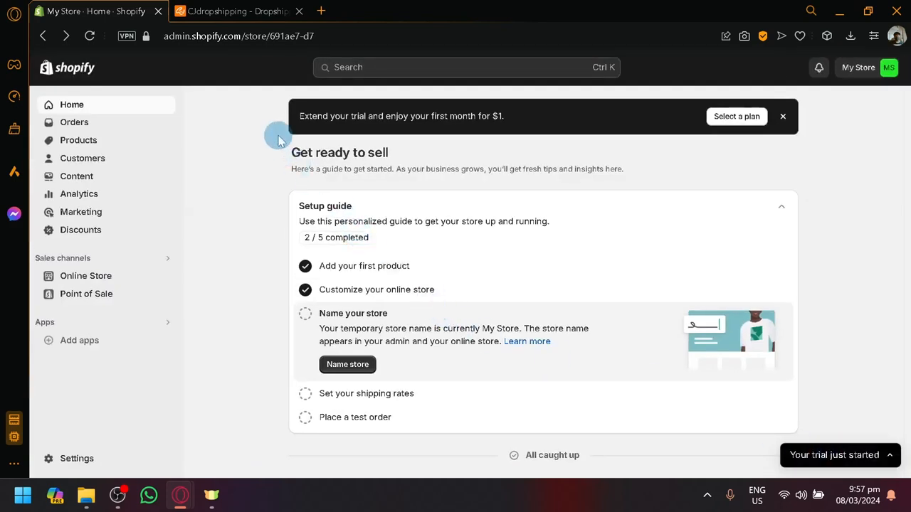
click(238, 9)
click(140, 7)
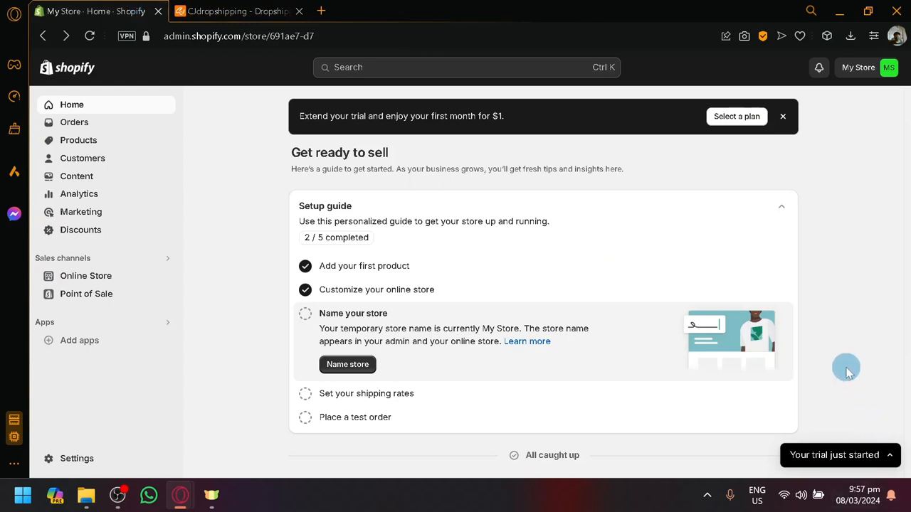
Expand the store's trial notice and examine the trial end date
click(890, 458)
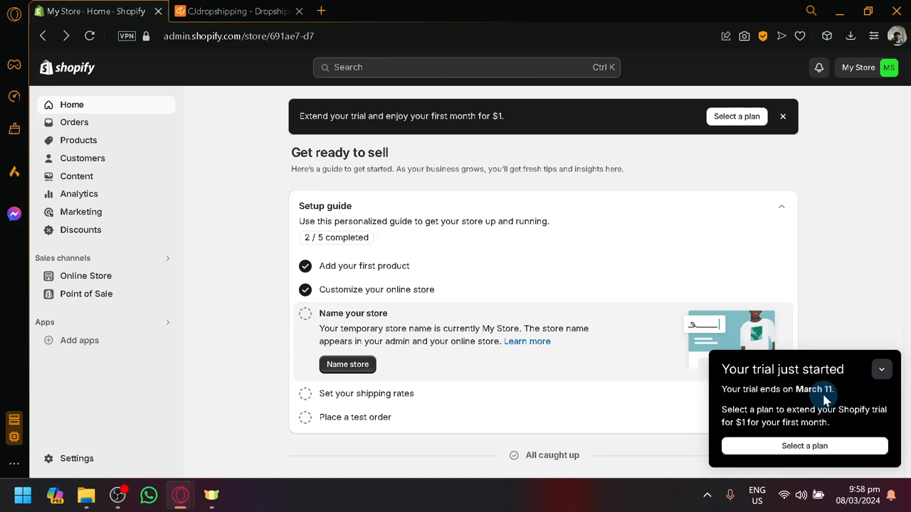
scroll(822, 396, up, 5)
drag(772, 382, 848, 390)
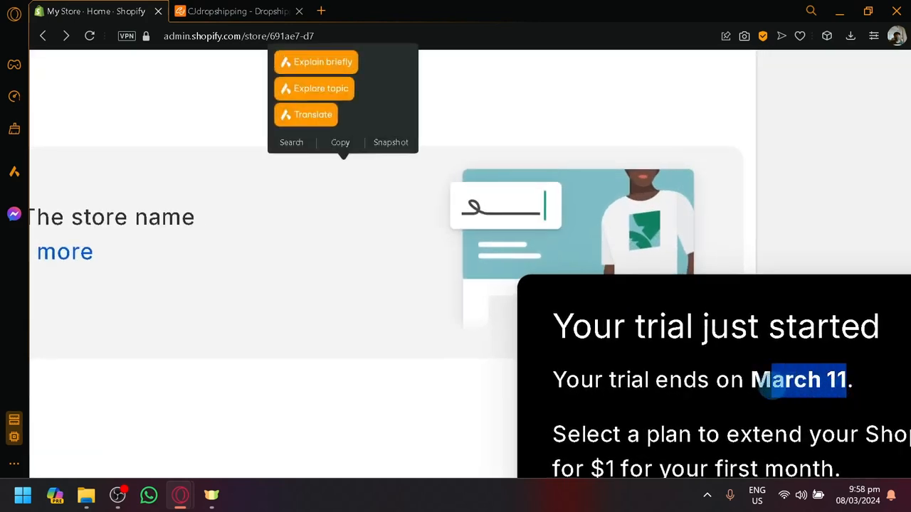
drag(750, 386, 858, 382)
scroll(858, 384, down, 3)
scroll(858, 385, down, 2)
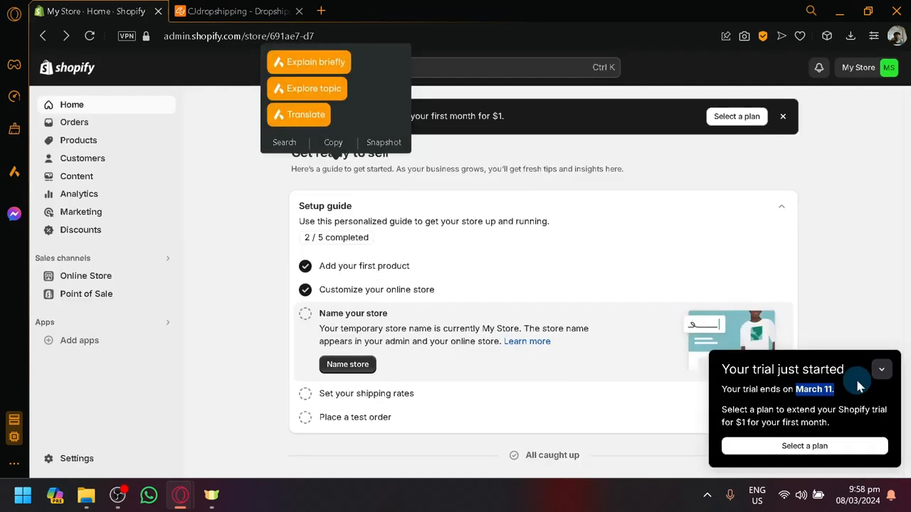
click(236, 240)
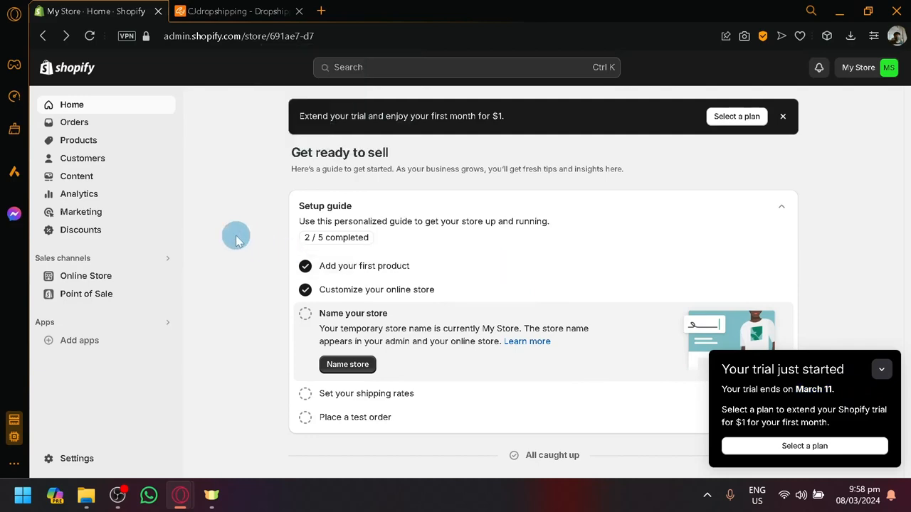
Review the first-month extension offer in the trial notice and open the plan selection page
click(835, 452)
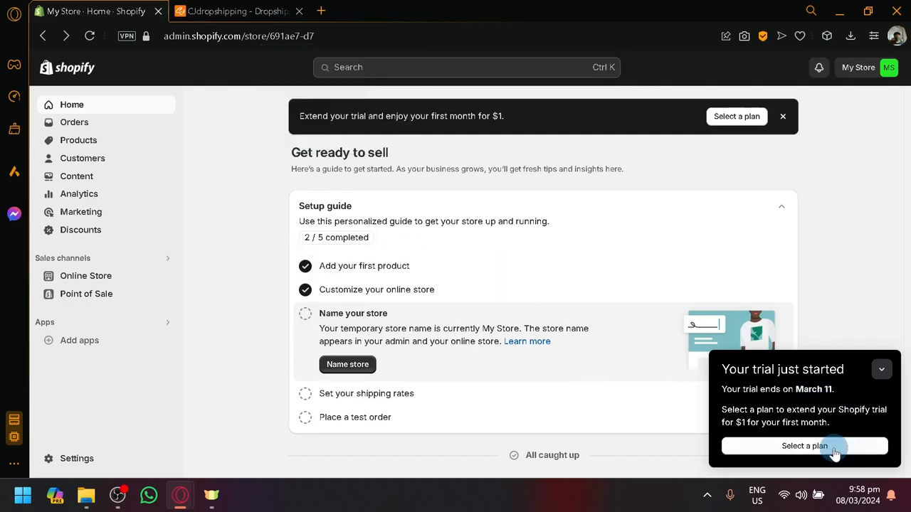
scroll(834, 452, up, 4)
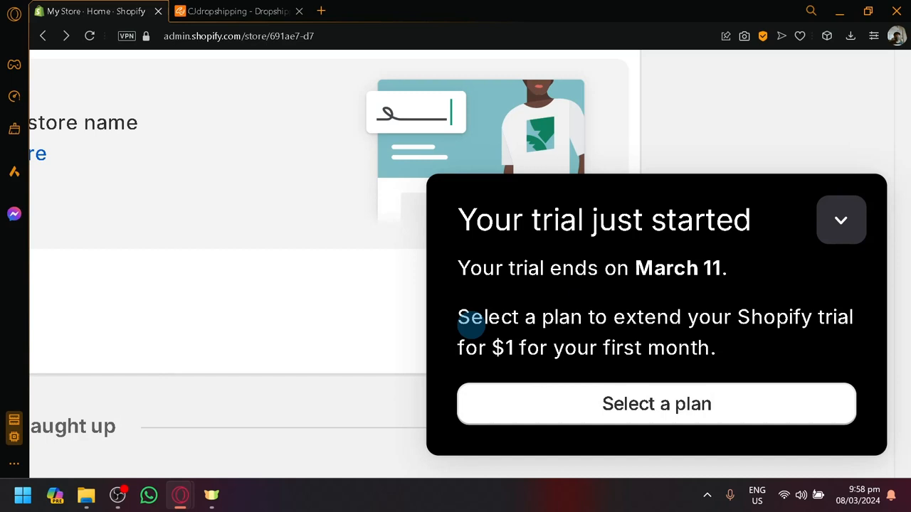
drag(447, 325, 465, 350)
click(733, 362)
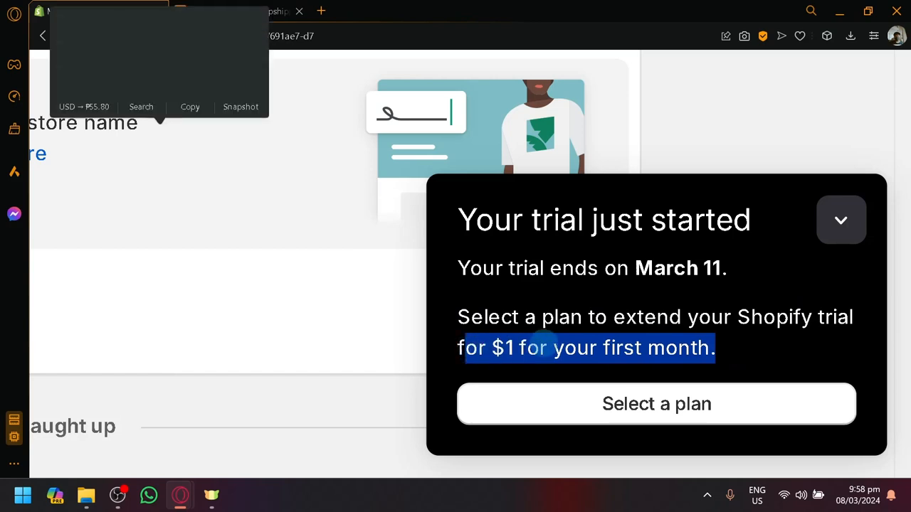
click(596, 336)
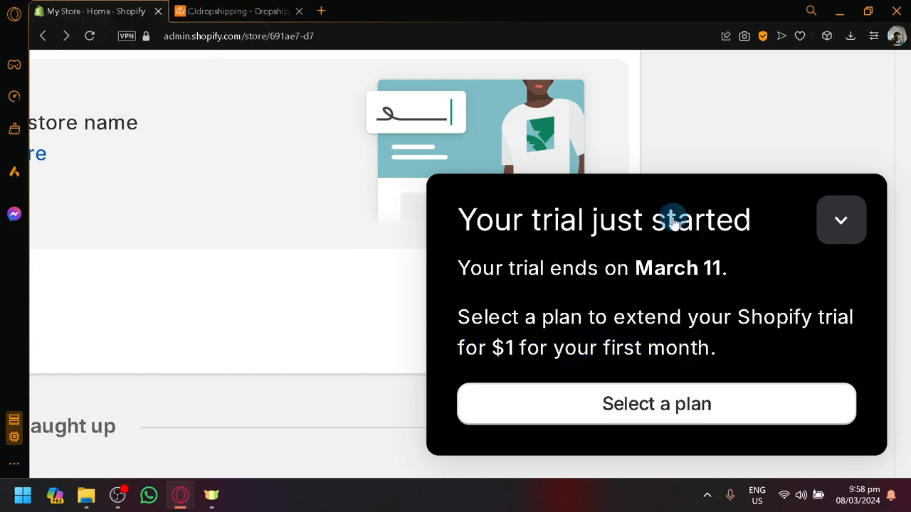
click(636, 407)
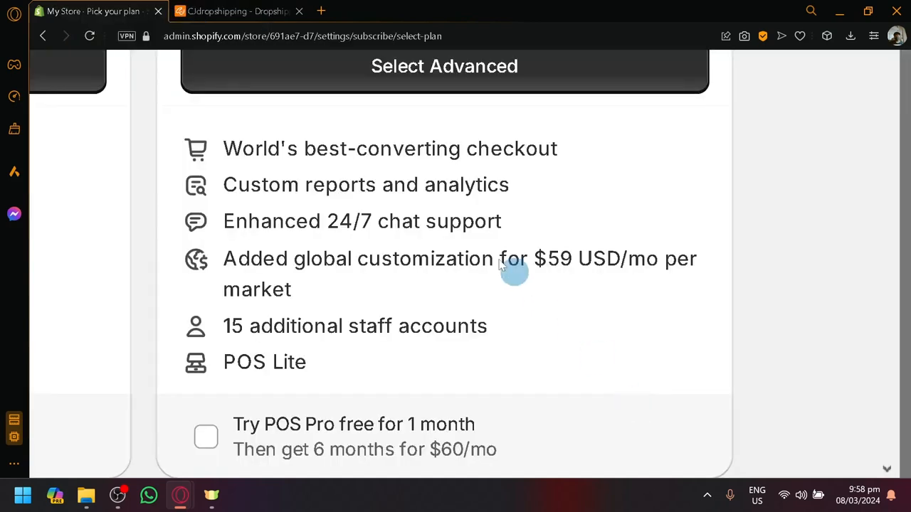
Look over the available subscription plans, comparing Basic, Shopify and Advanced
scroll(436, 228, down, 5)
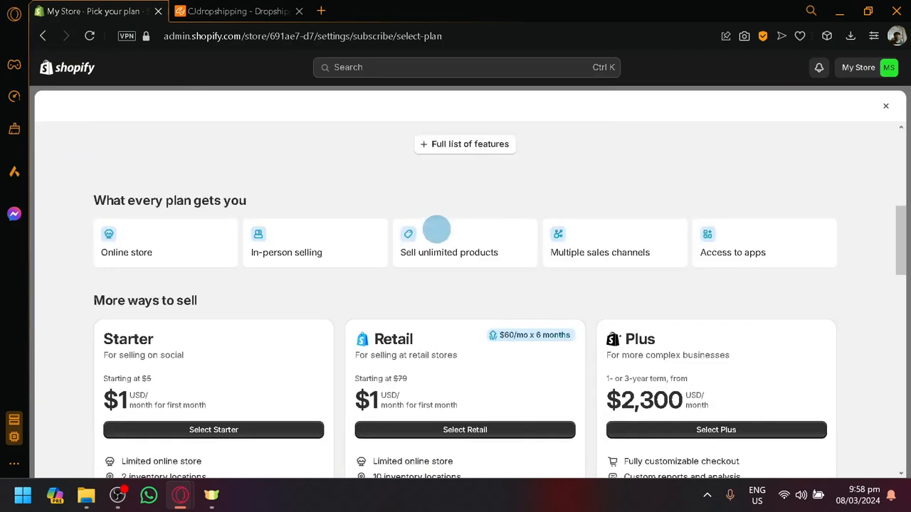
scroll(436, 228, up, 5)
drag(144, 212, 84, 212)
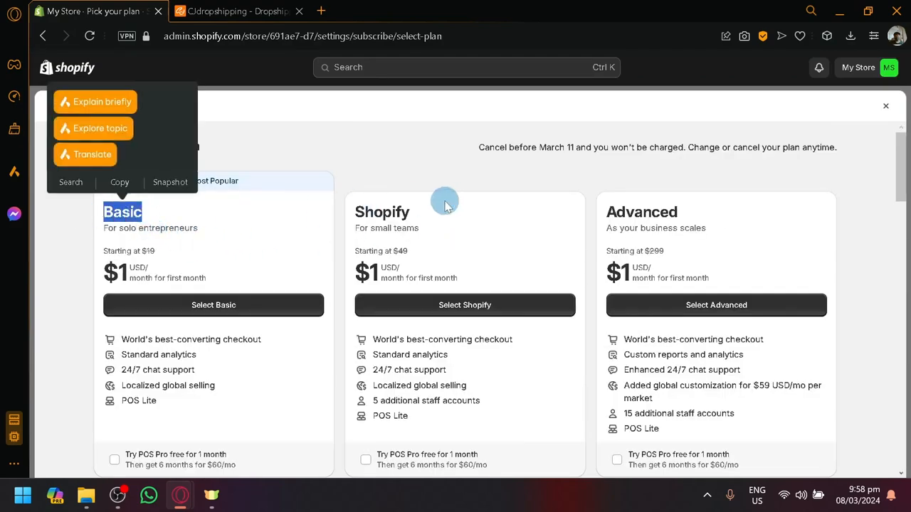
drag(435, 211, 342, 212)
click(666, 217)
drag(665, 217, 590, 205)
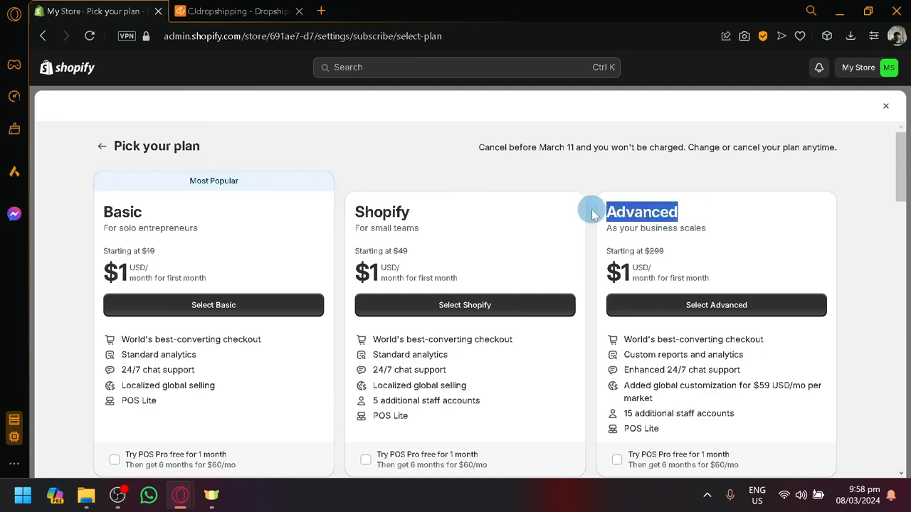
click(352, 211)
Examine the Basic plan's pricing and its included features, from checkout and analytics to POS Lite
scroll(120, 243, up, 5)
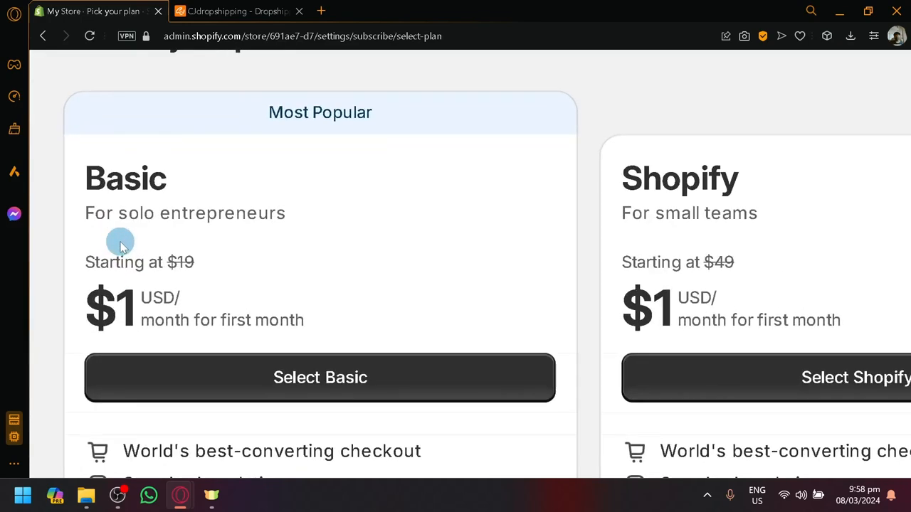
scroll(121, 243, left, 2)
scroll(121, 243, up, 2)
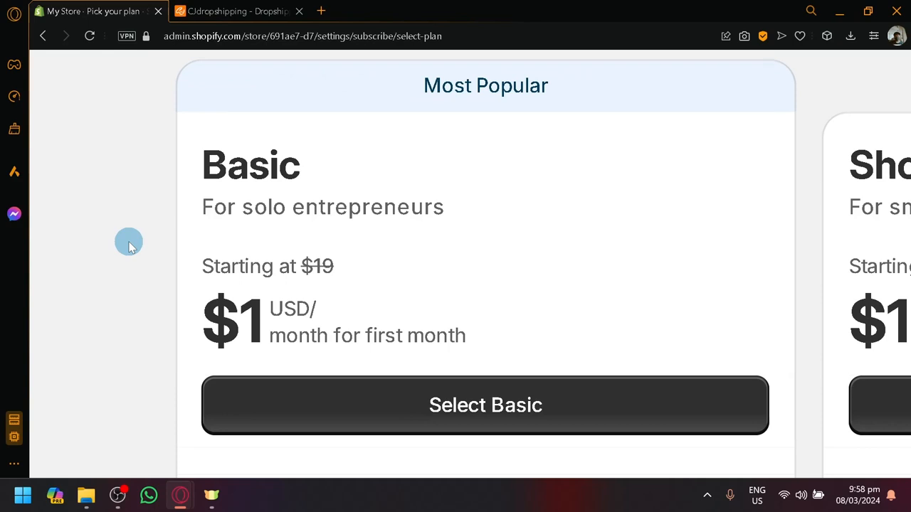
scroll(352, 259, down, 4)
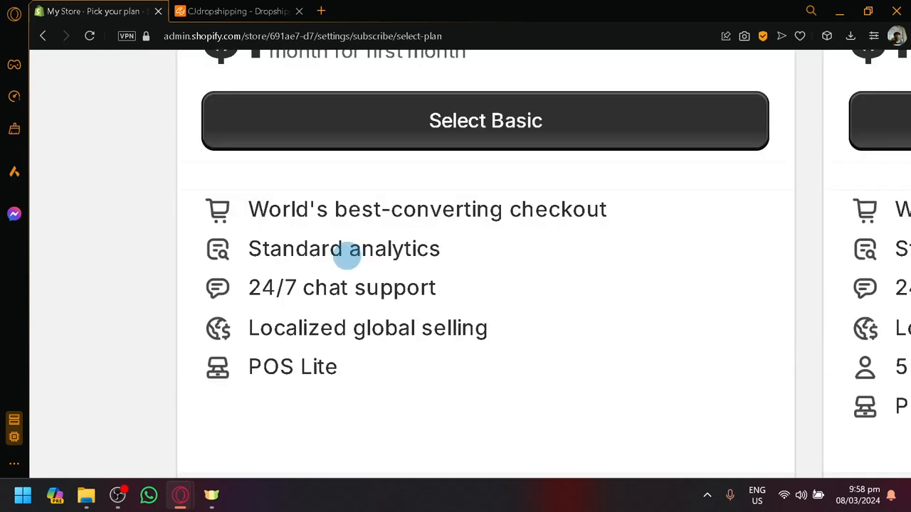
drag(242, 217, 376, 177)
click(616, 226)
click(384, 254)
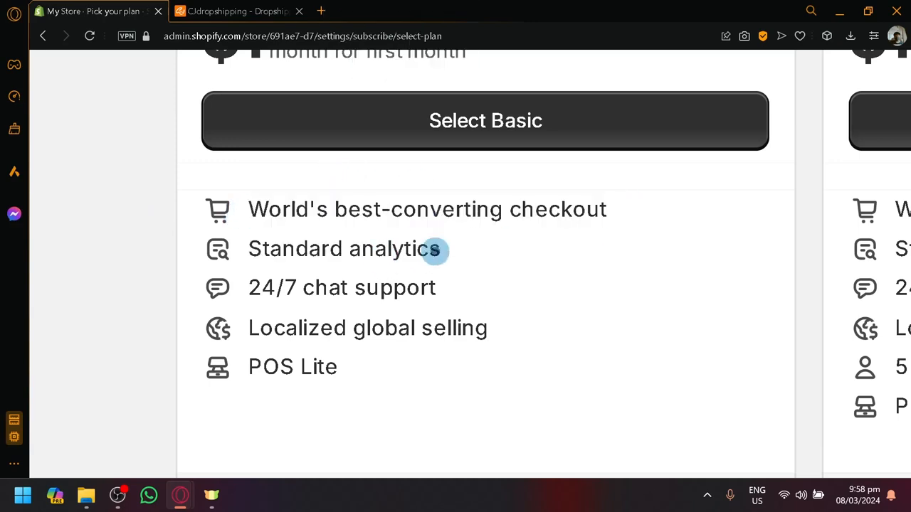
drag(435, 251, 261, 237)
drag(436, 287, 262, 279)
drag(494, 331, 247, 329)
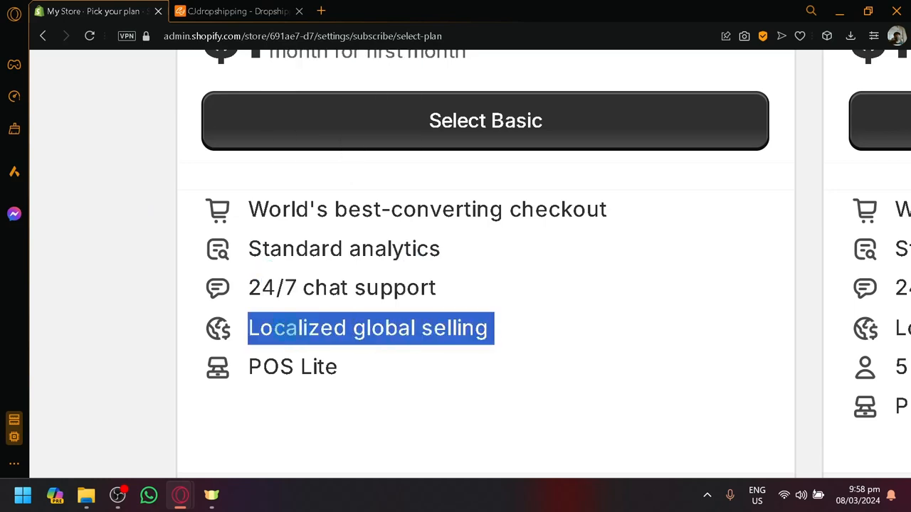
click(395, 367)
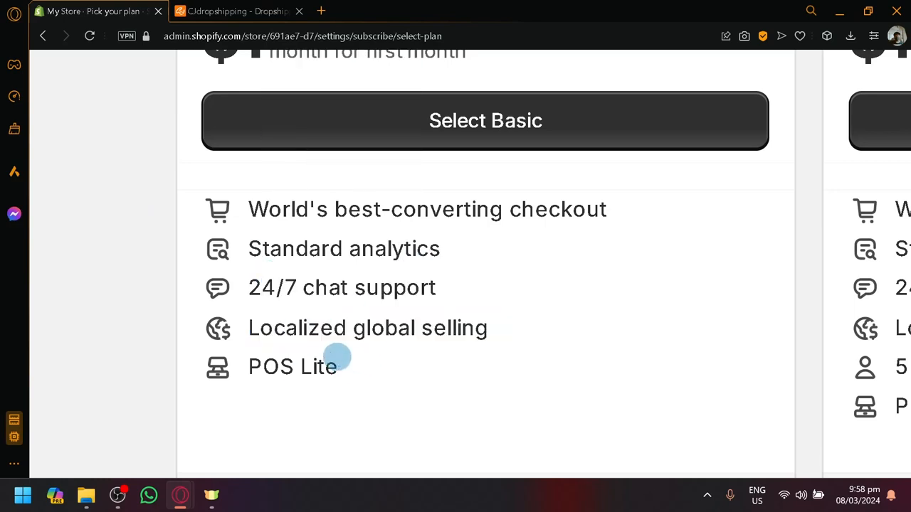
drag(337, 365, 274, 363)
scroll(385, 374, down, 5)
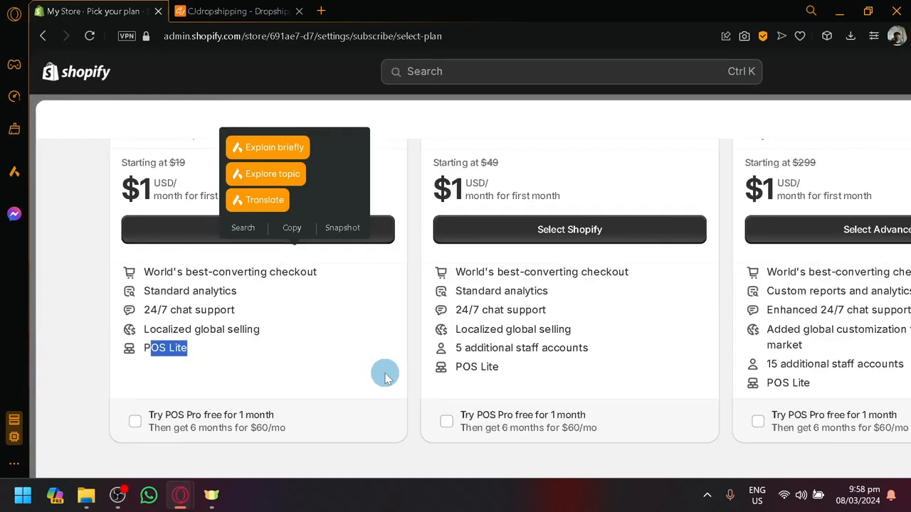
click(271, 355)
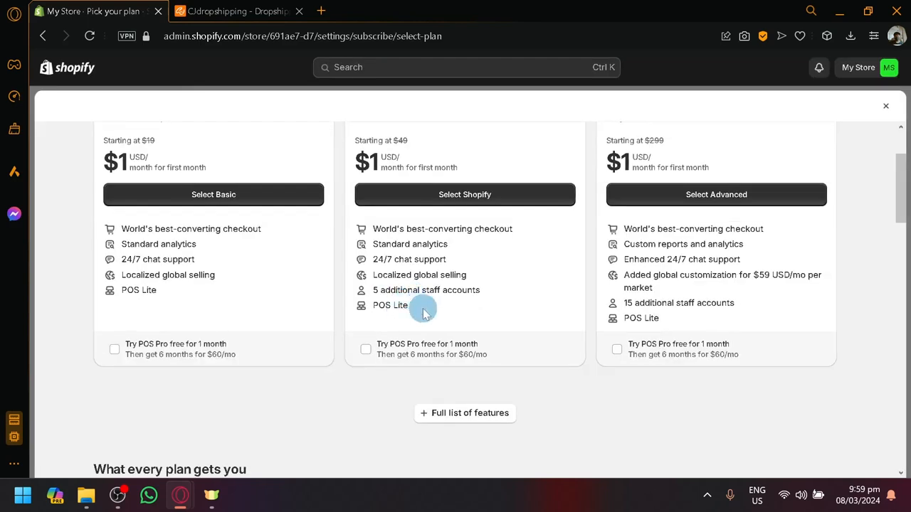
Examine the Shopify plan's features, focusing on the additional staff accounts
drag(422, 313, 383, 276)
scroll(391, 242, up, 2)
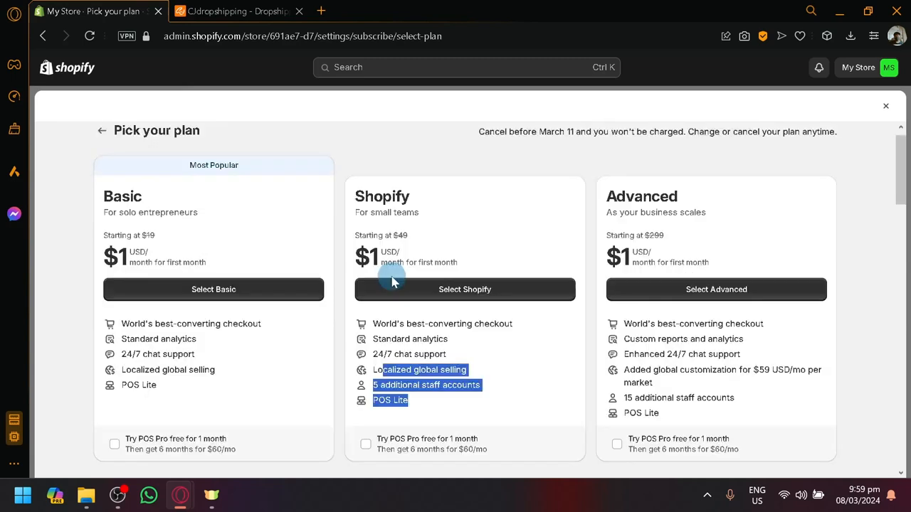
click(417, 403)
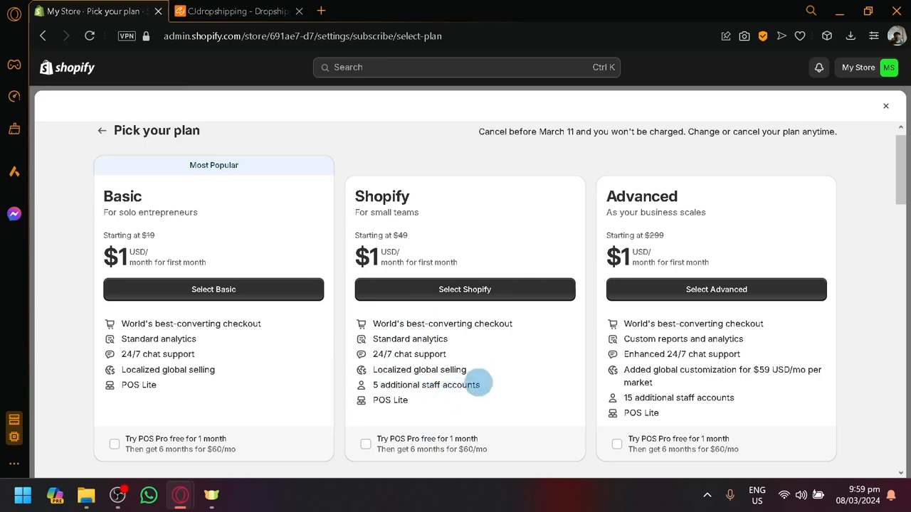
drag(479, 384, 368, 390)
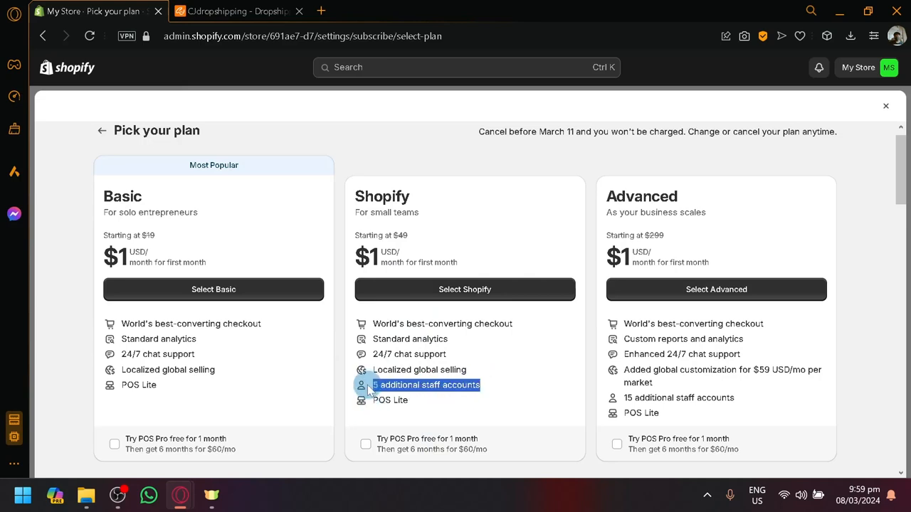
click(417, 404)
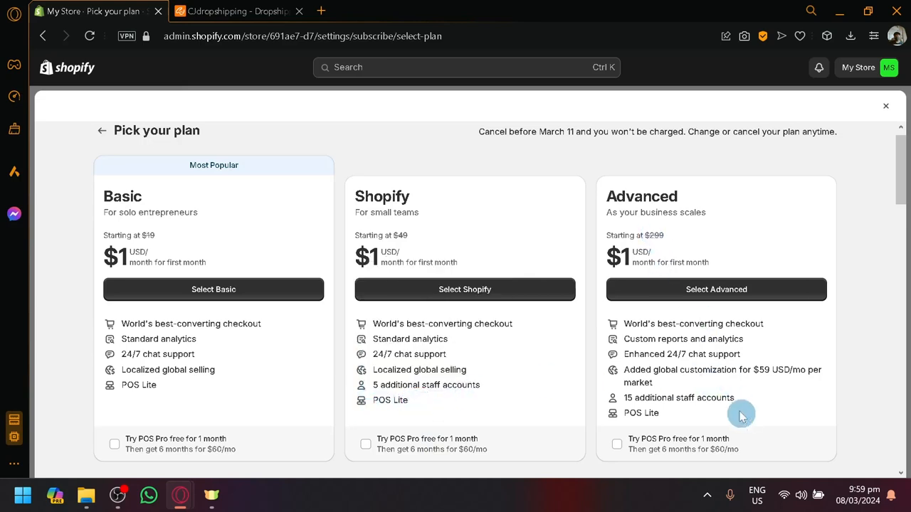
Examine the Advanced plan's global customization, staff account and POS features
drag(742, 415, 614, 370)
click(667, 398)
scroll(666, 398, down, 1)
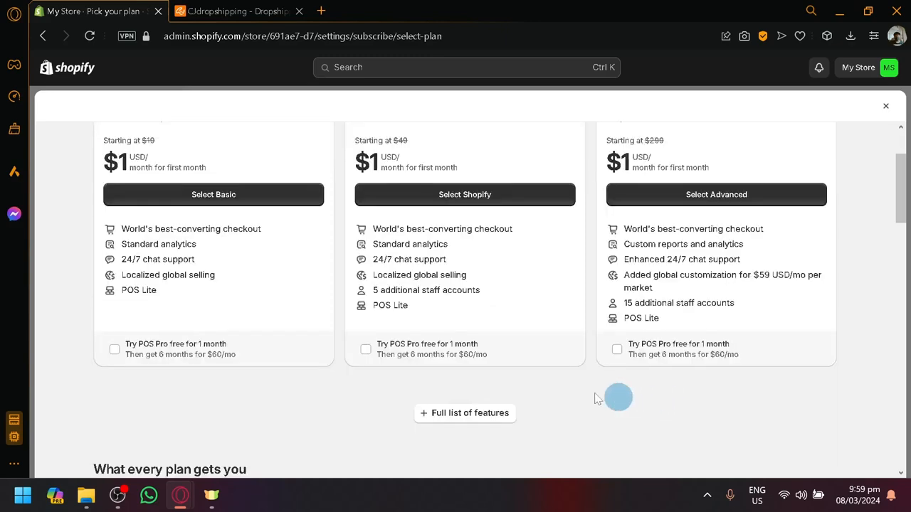
Check the Basic plan's POS Pro trial option and review the Starter, Retail and Plus plans under More ways to sell
scroll(131, 349, up, 4)
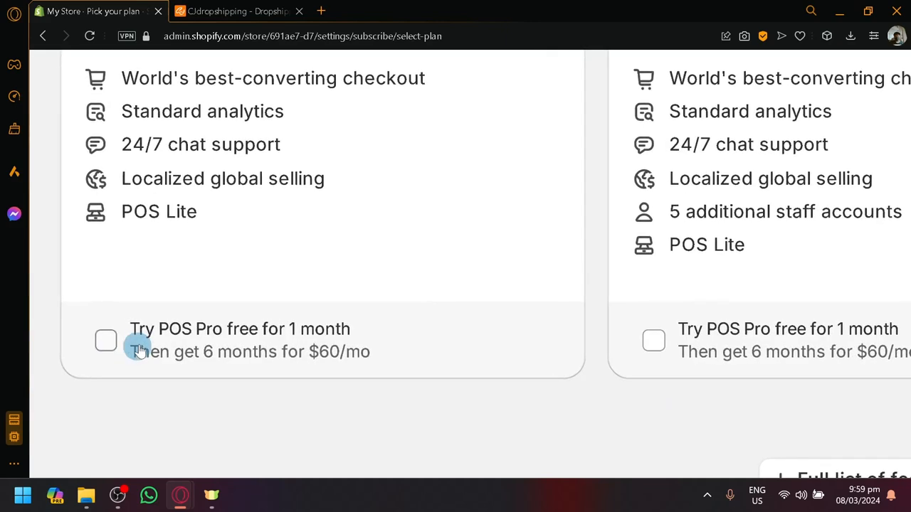
scroll(114, 330, down, 3)
scroll(307, 392, down, 5)
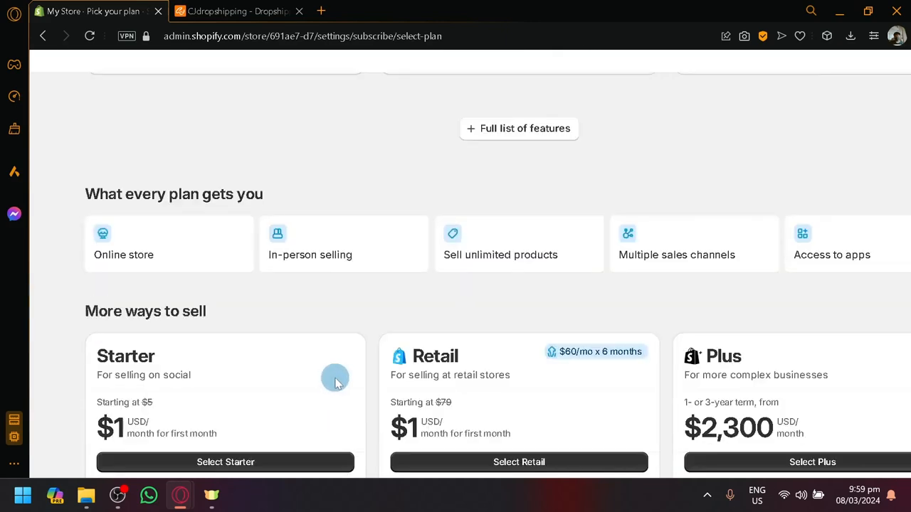
scroll(339, 368, down, 2)
scroll(339, 368, up, 2)
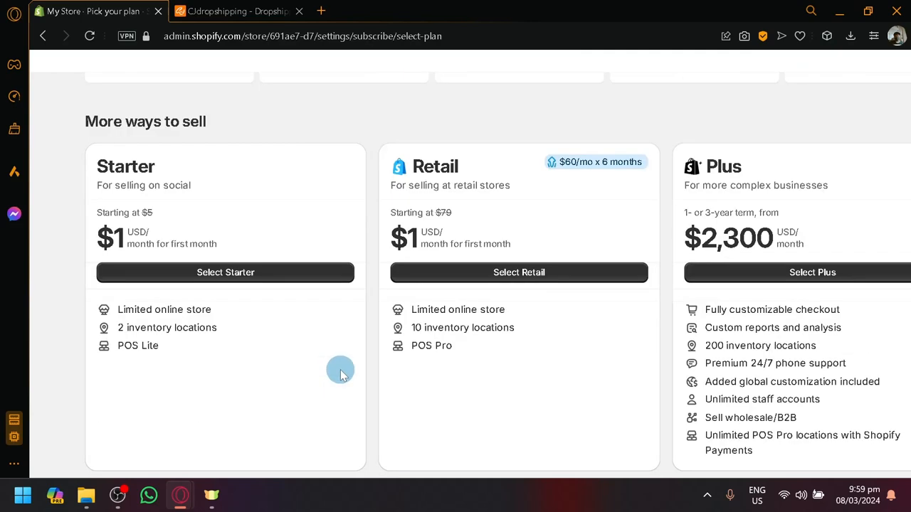
Compare the Basic, Shopify and Advanced plans with the Starter, Retail and Plus plans, and close the plan selection and trial notice
scroll(340, 368, down, 2)
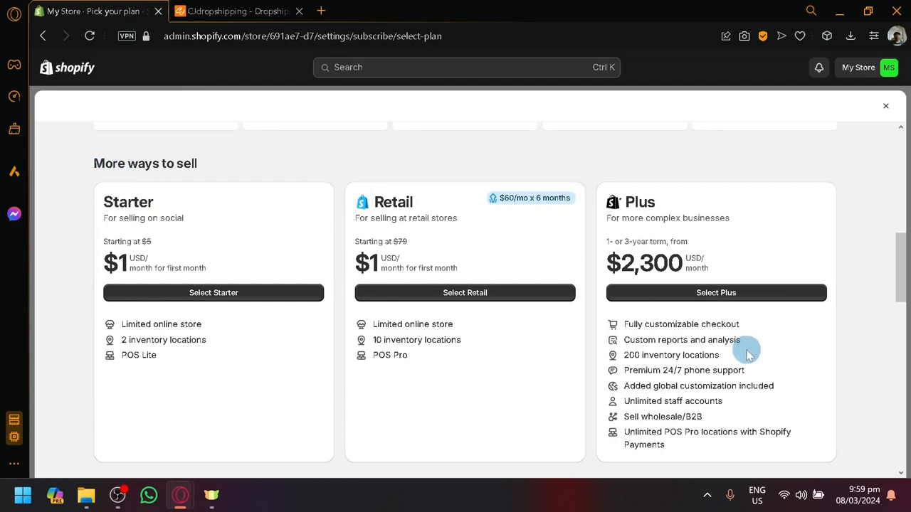
scroll(289, 377, up, 10)
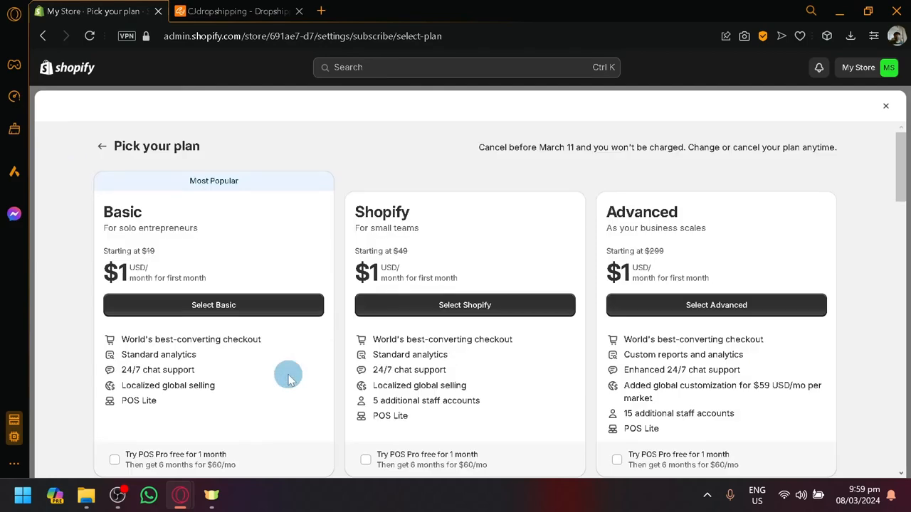
scroll(288, 377, down, 10)
scroll(288, 377, up, 1)
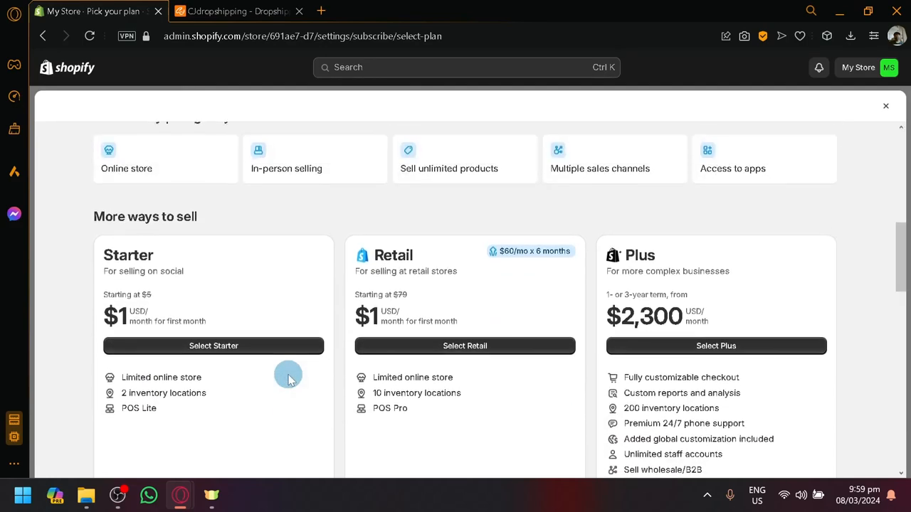
scroll(288, 377, up, 10)
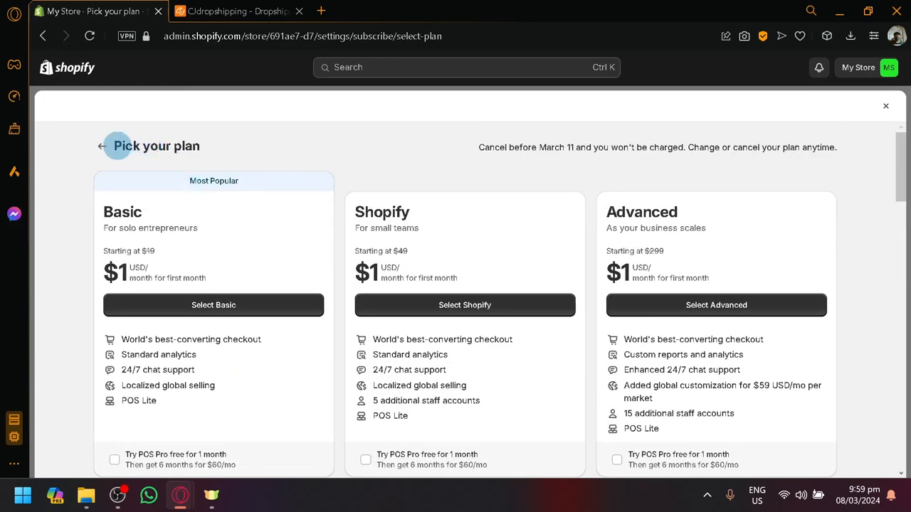
click(885, 107)
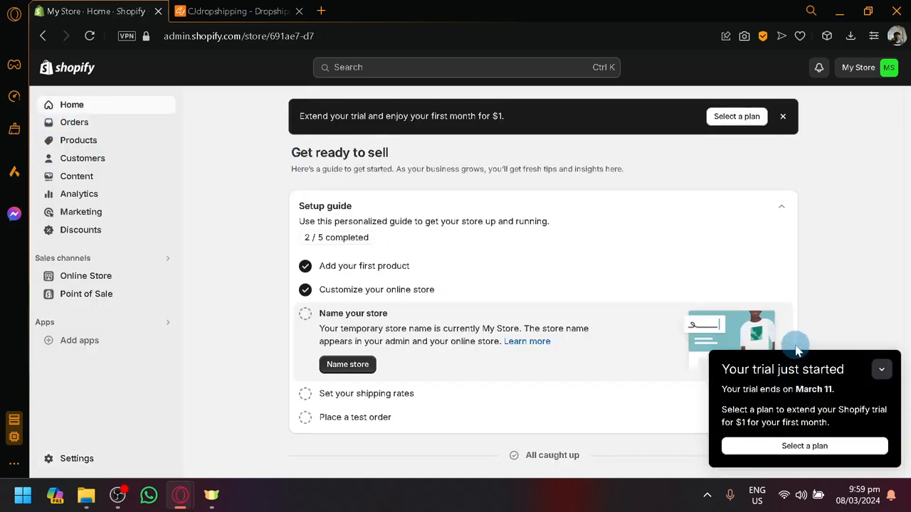
click(884, 371)
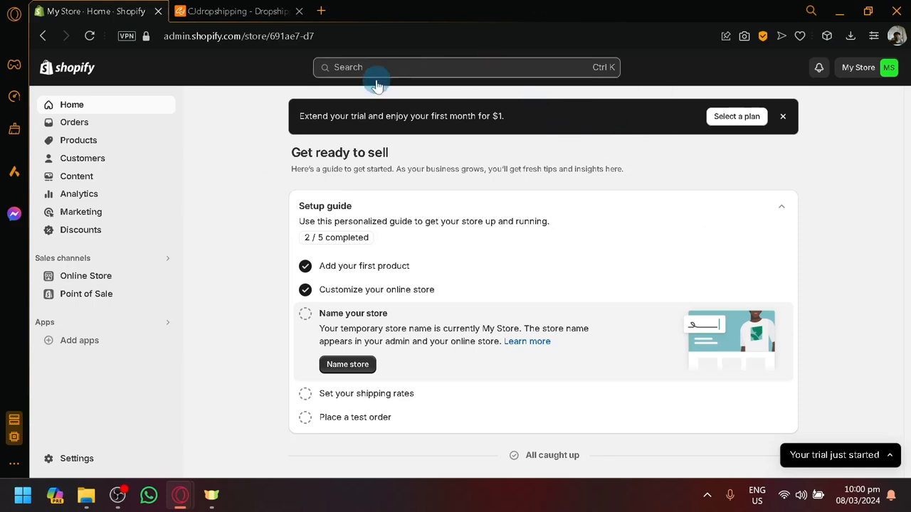
Switch to CJdropshipping and browse its Trending Products and New Products, dismissing the assistant's message
click(213, 6)
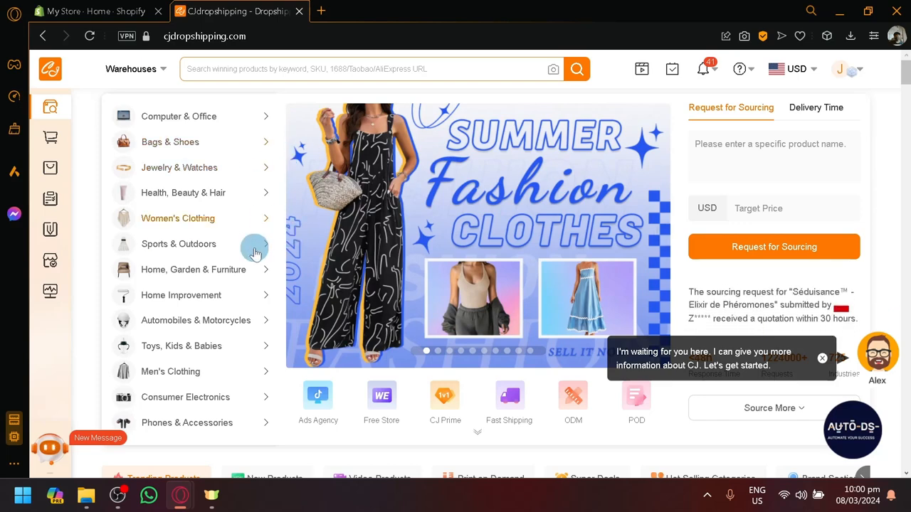
mouse_move(260, 238)
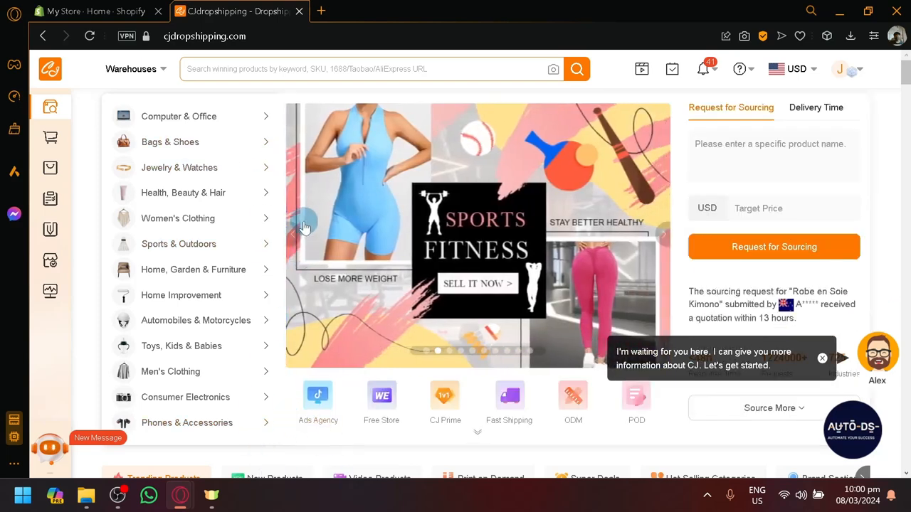
scroll(349, 246, down, 5)
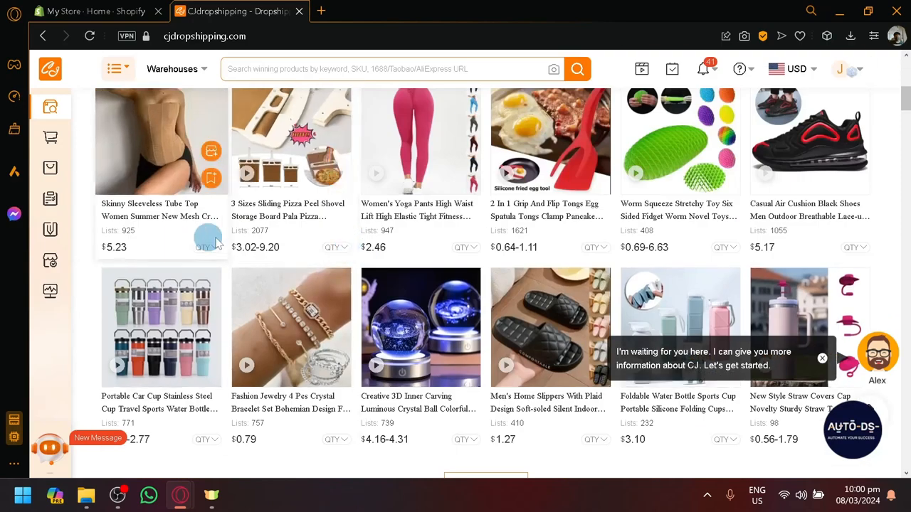
scroll(658, 242, up, 1)
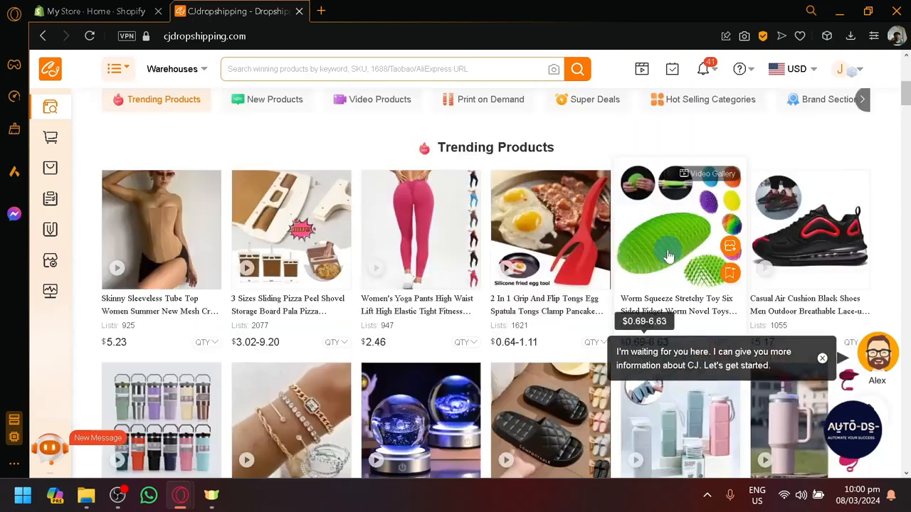
scroll(788, 284, down, 5)
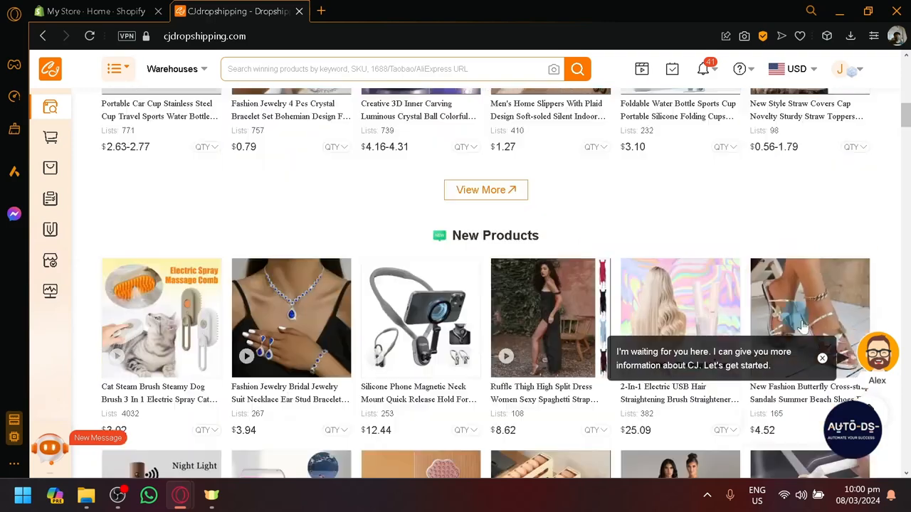
click(822, 359)
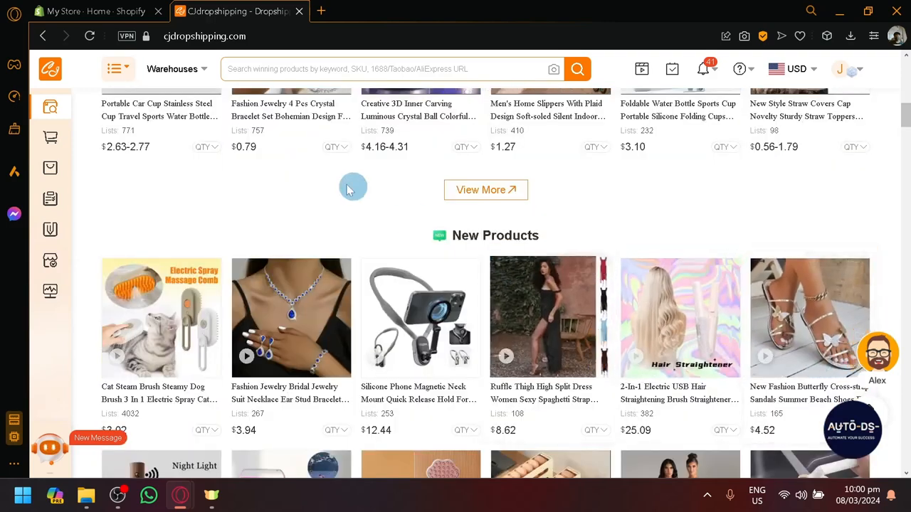
scroll(416, 293, up, 5)
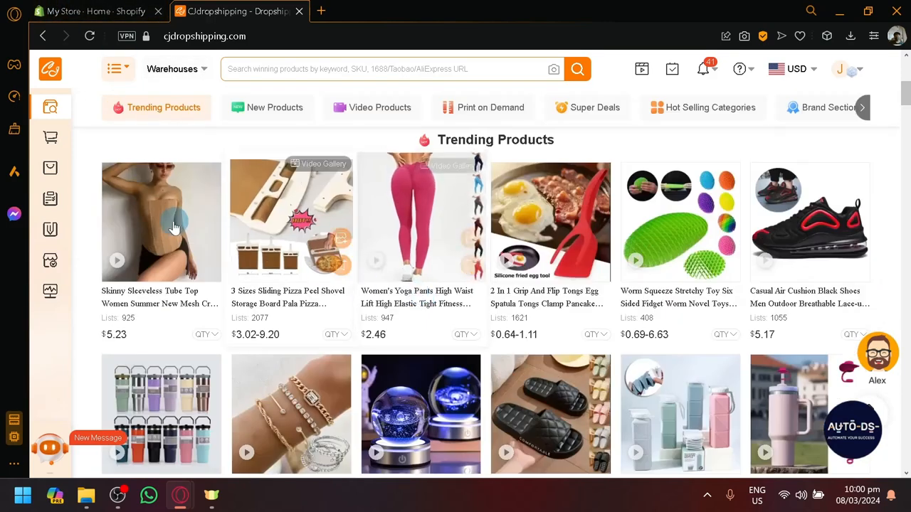
scroll(665, 236, up, 5)
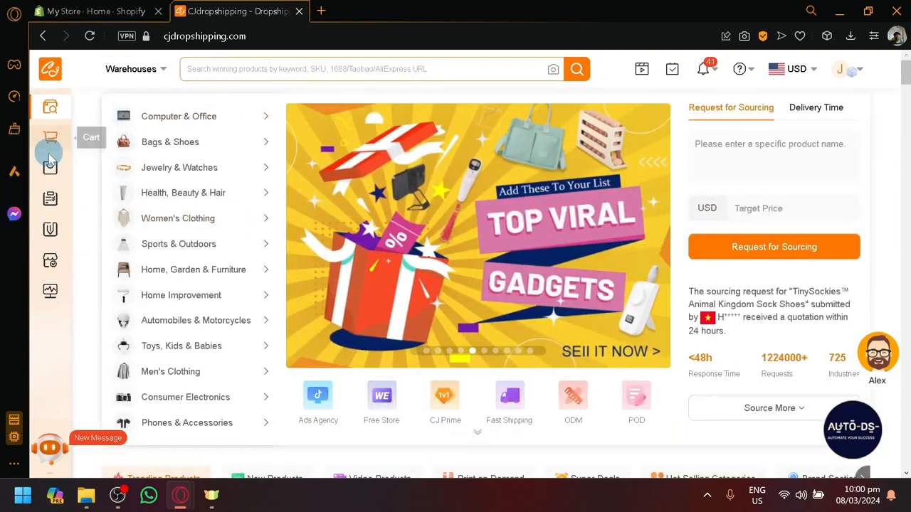
Examine an enlarged view of CJdropshipping's product, order and sourcing options and its list of supported store platforms
scroll(42, 128, up, 5)
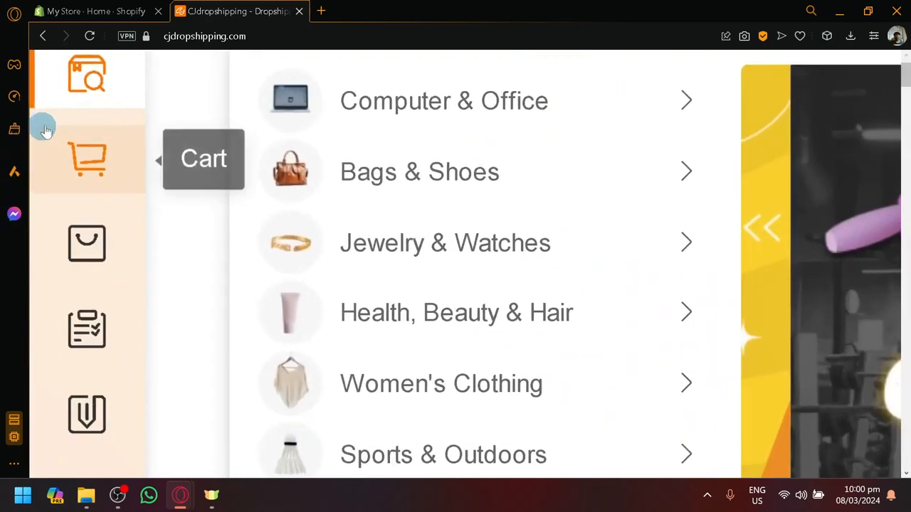
mouse_move(106, 249)
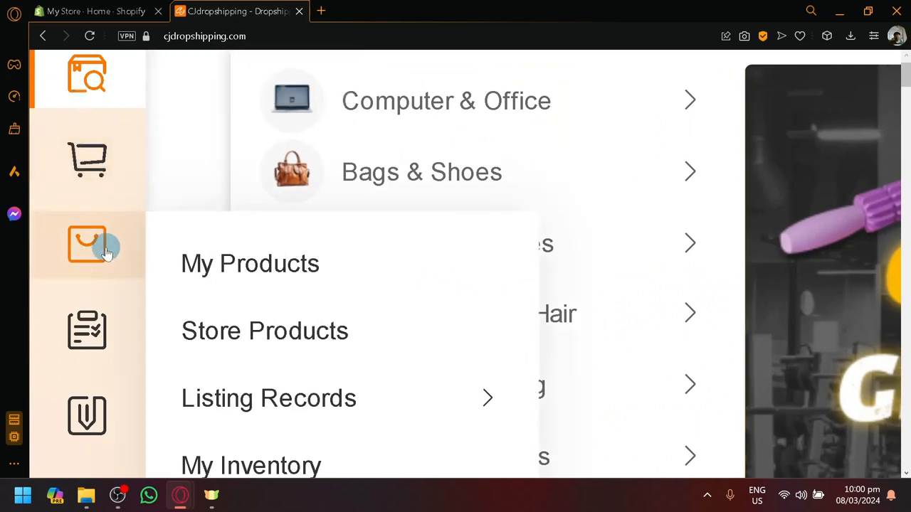
scroll(88, 235, down, 2)
mouse_move(87, 210)
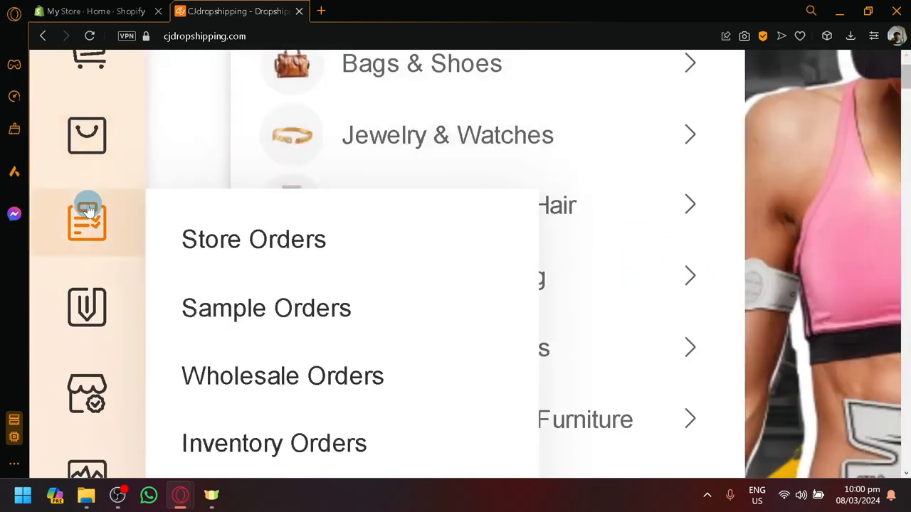
scroll(87, 210, down, 2)
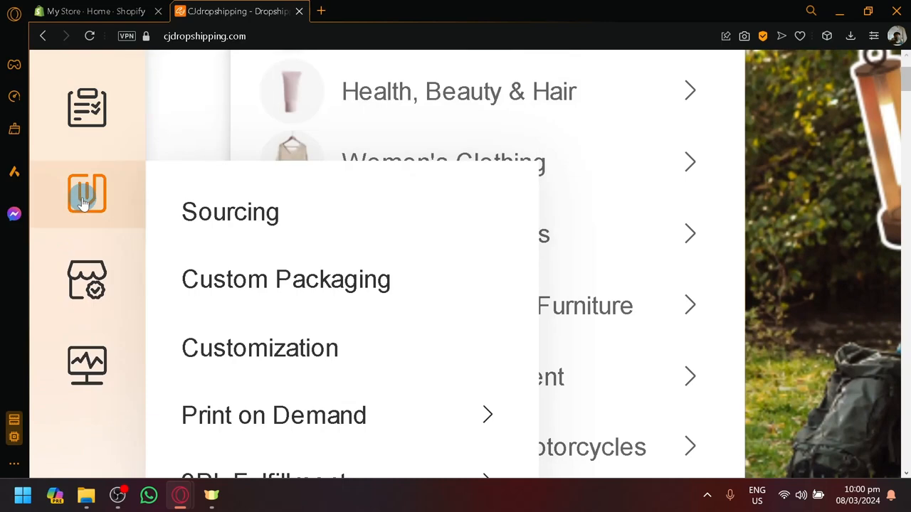
scroll(84, 214, down, 1)
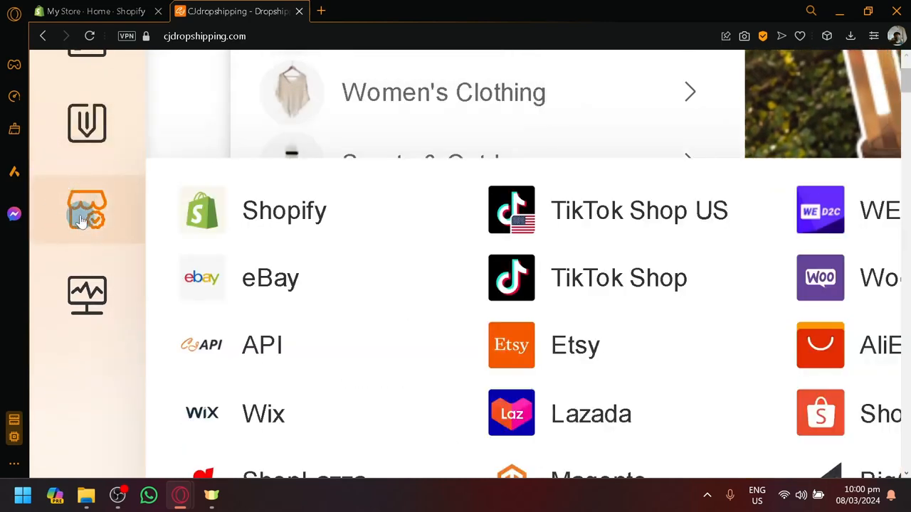
Open the Shopify store authorization page from the supported platforms and dismiss the assistant's greeting
scroll(82, 219, down, 3)
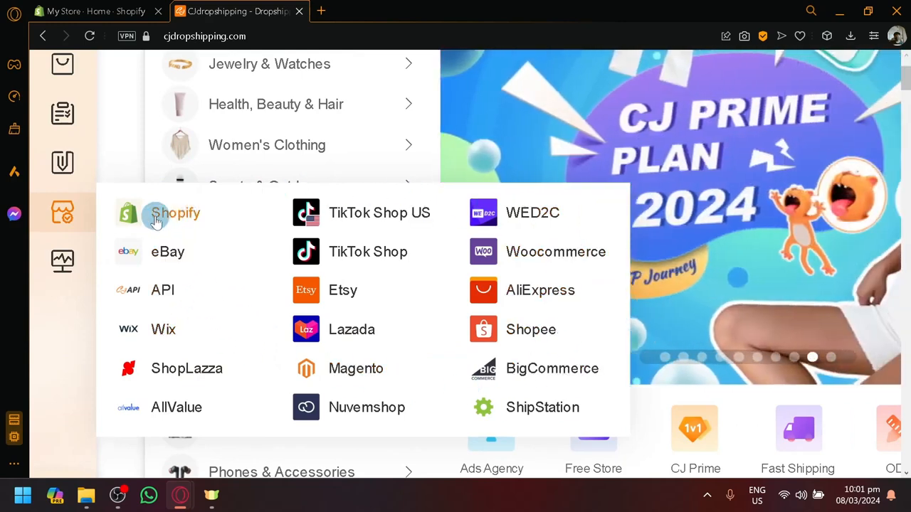
scroll(154, 215, up, 3)
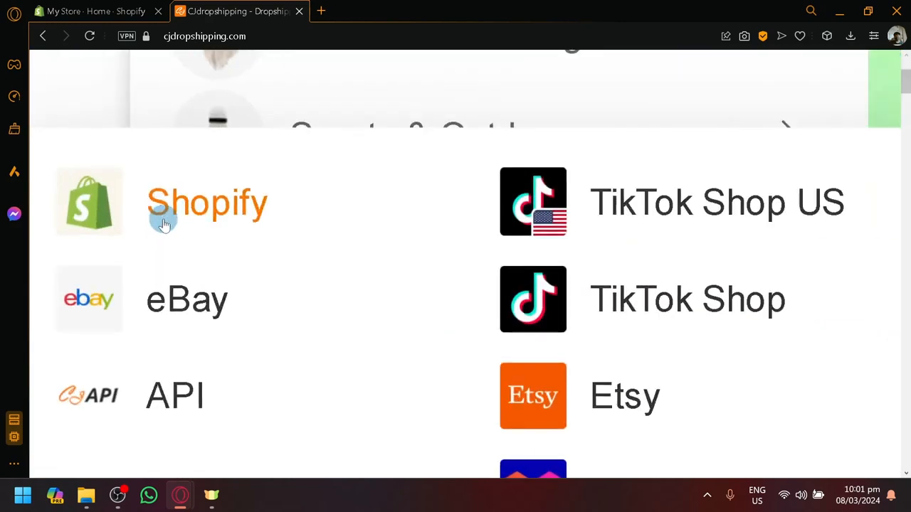
click(163, 224)
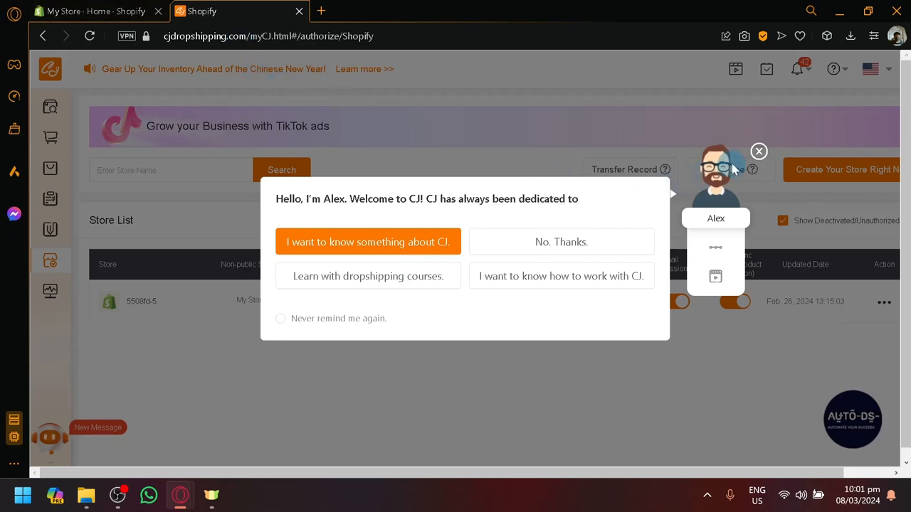
click(757, 152)
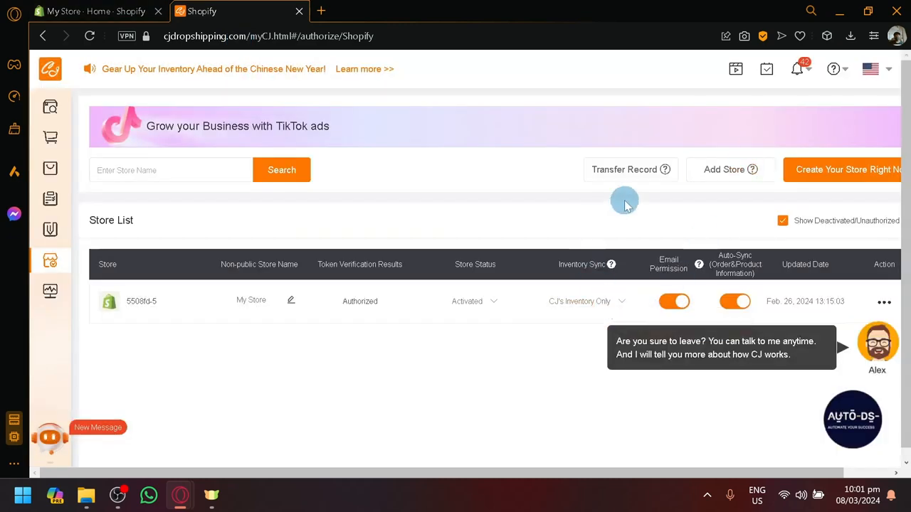
Open the page for creating a new Shopify store, look through its free-trial offer, and return to CJdropshipping's store list
scroll(694, 196, right, 1)
click(756, 172)
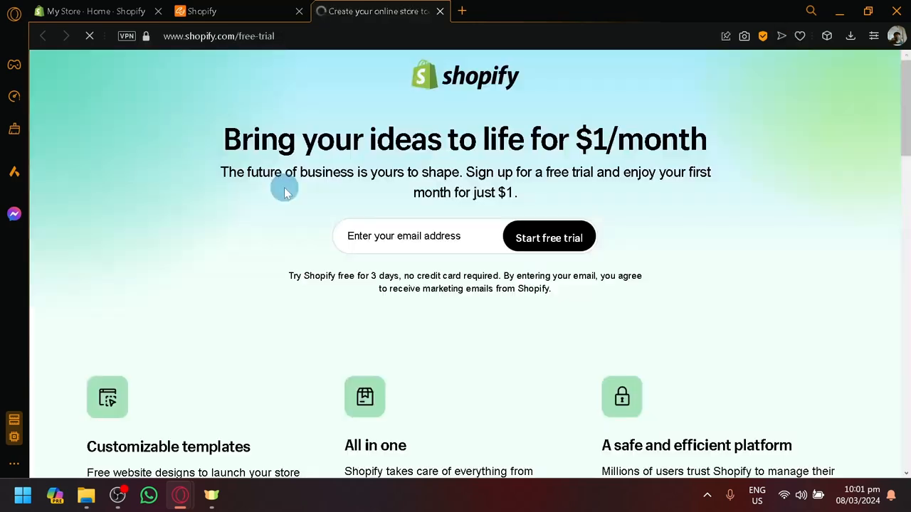
click(451, 238)
scroll(471, 317, down, 4)
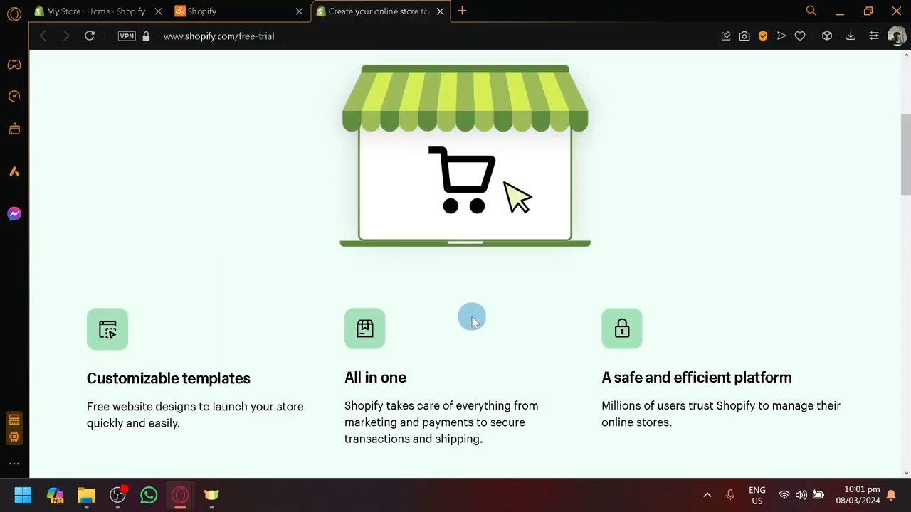
scroll(431, 328, up, 3)
scroll(430, 327, up, 3)
click(252, 10)
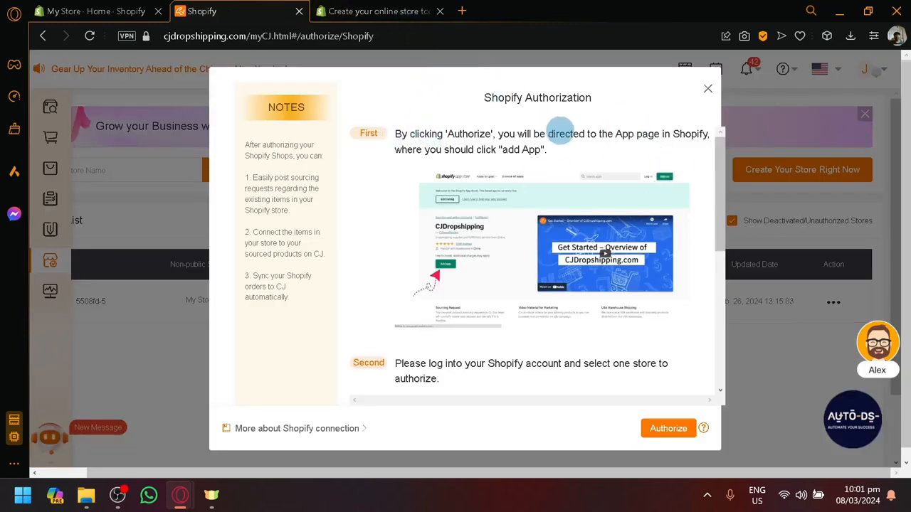
Read through the Shopify Authorization instructions for adding a store and proceed to the CJdropshipping listing in the Shopify App Store
drag(493, 97, 631, 152)
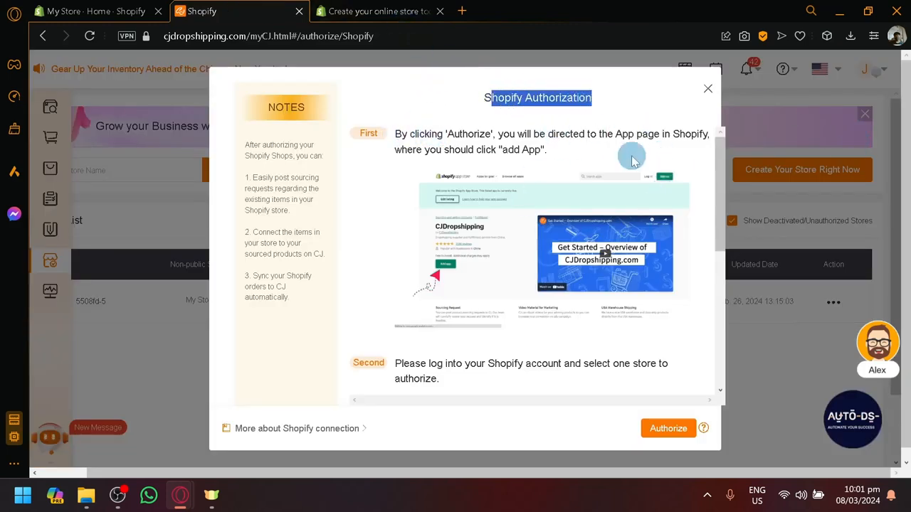
scroll(644, 356, down, 5)
scroll(633, 348, down, 2)
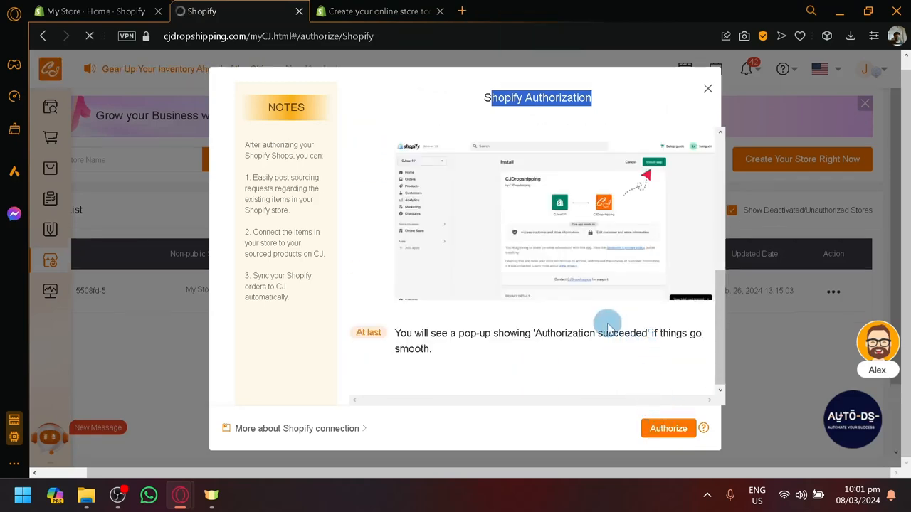
scroll(601, 319, up, 5)
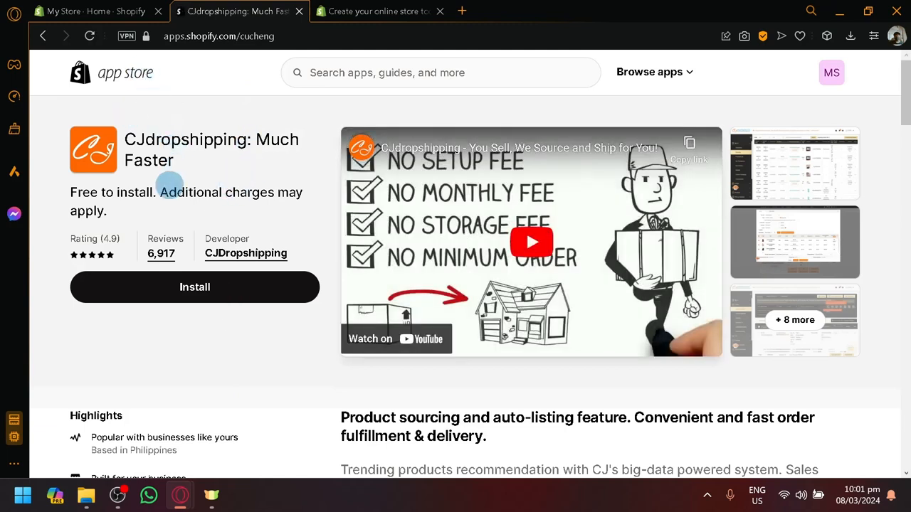
Install the CJdropshipping app, authorize the store with the logged-in CJ account under the Store Authorization Agreement, and dismiss the assistant
click(159, 291)
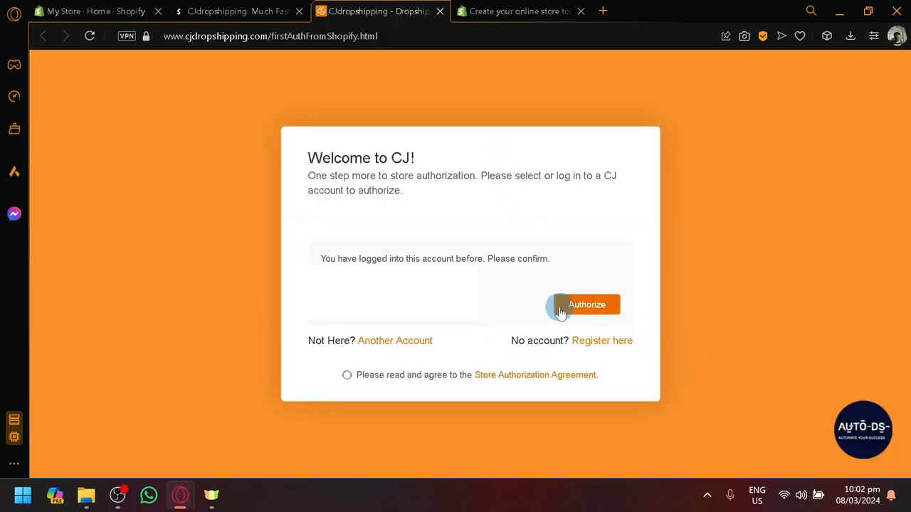
click(607, 311)
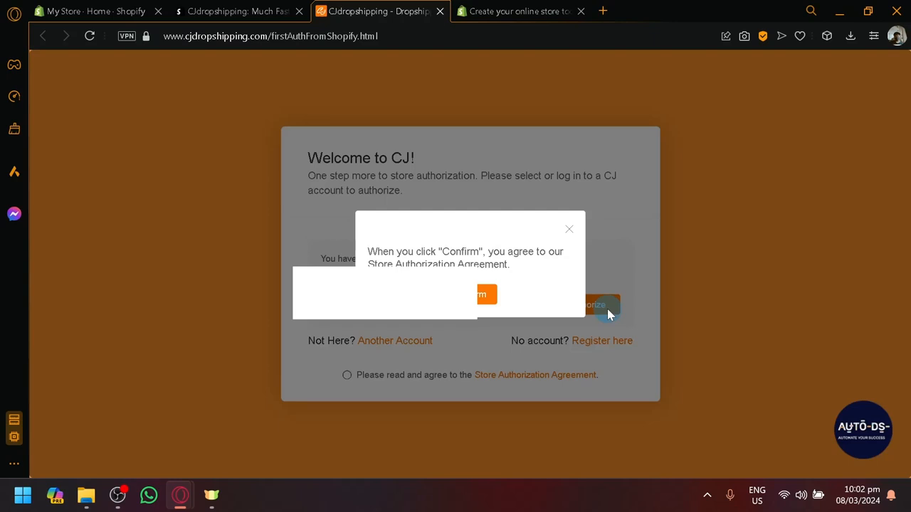
click(481, 296)
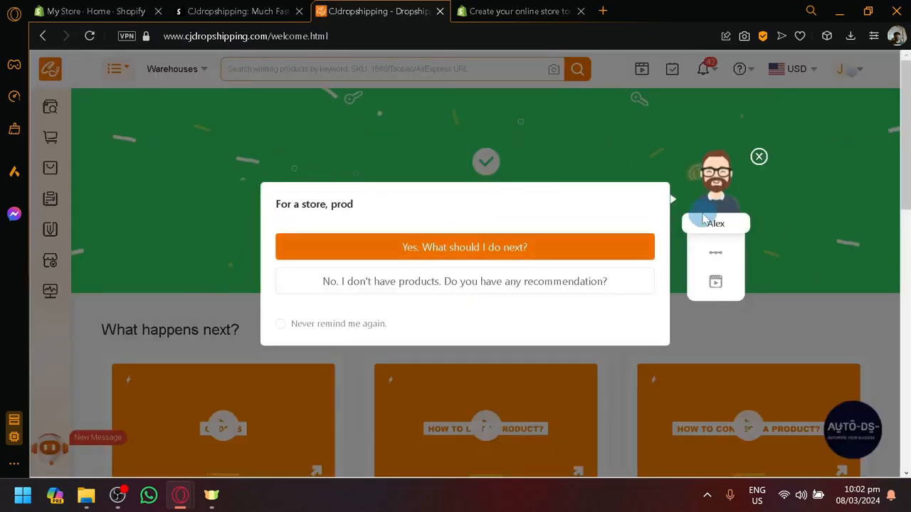
click(758, 156)
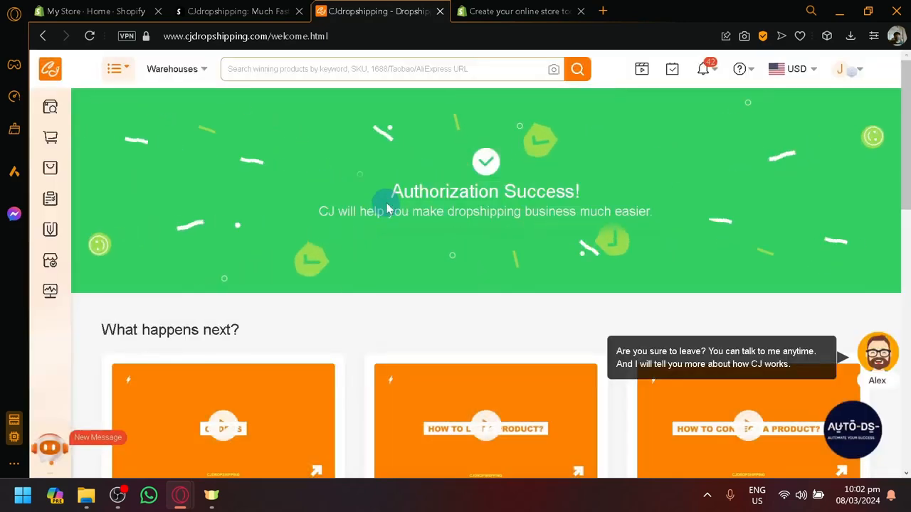
Review CJdropshipping's next-step and Quick Start options, and switch back to the Shopify store admin
scroll(596, 211, down, 5)
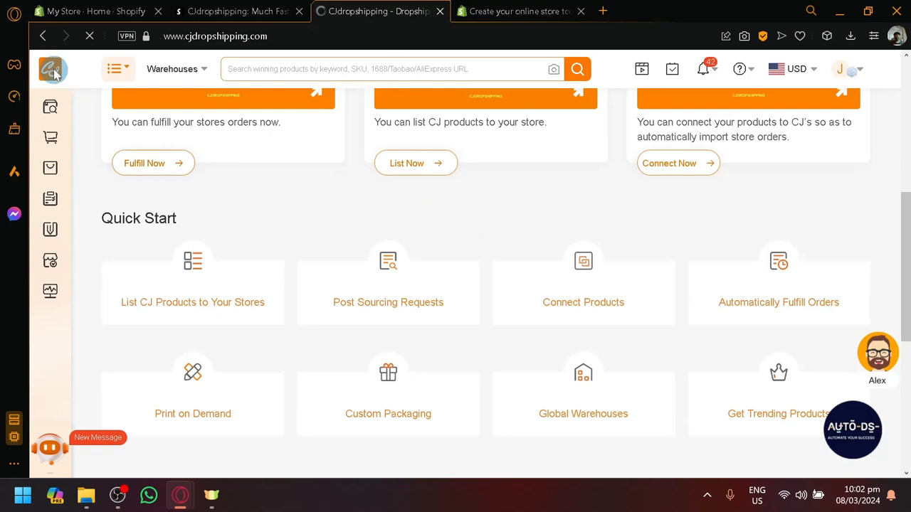
click(94, 10)
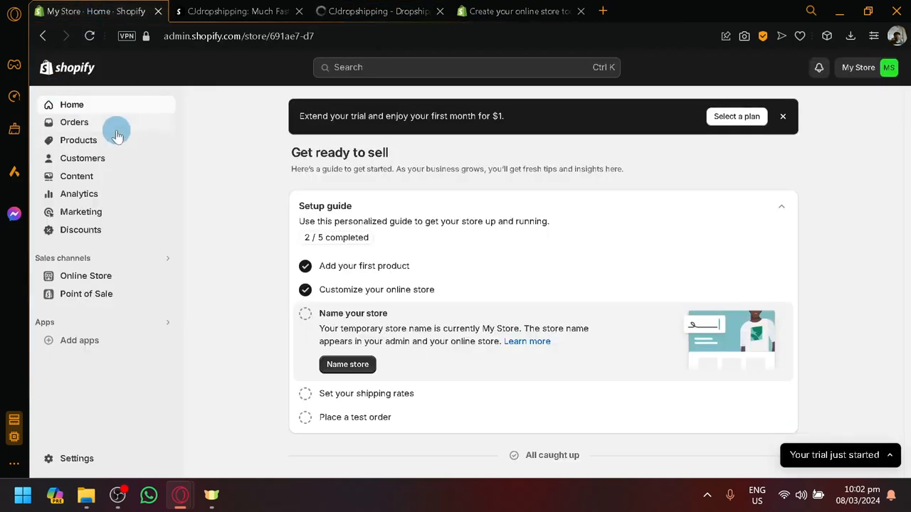
Switch to the CJdropshipping home page and dismiss the assistant, the announcement and the notification request
click(402, 8)
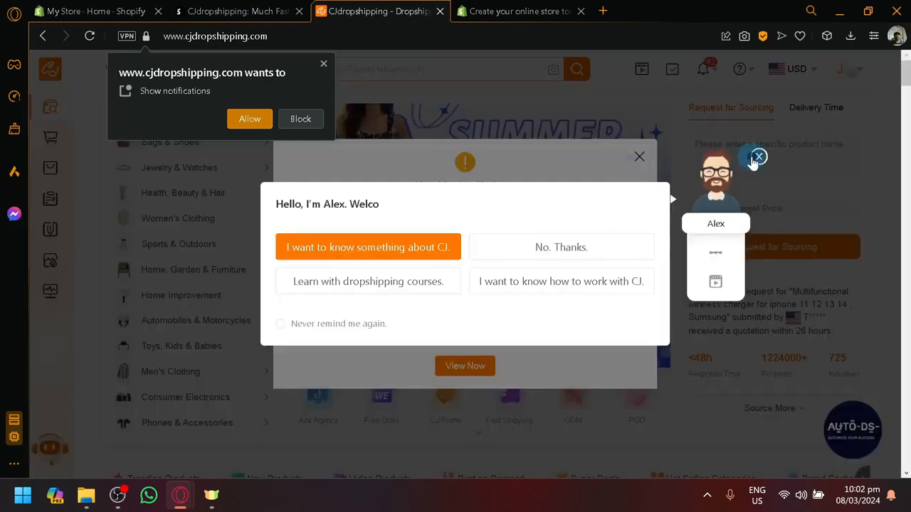
click(758, 158)
click(639, 156)
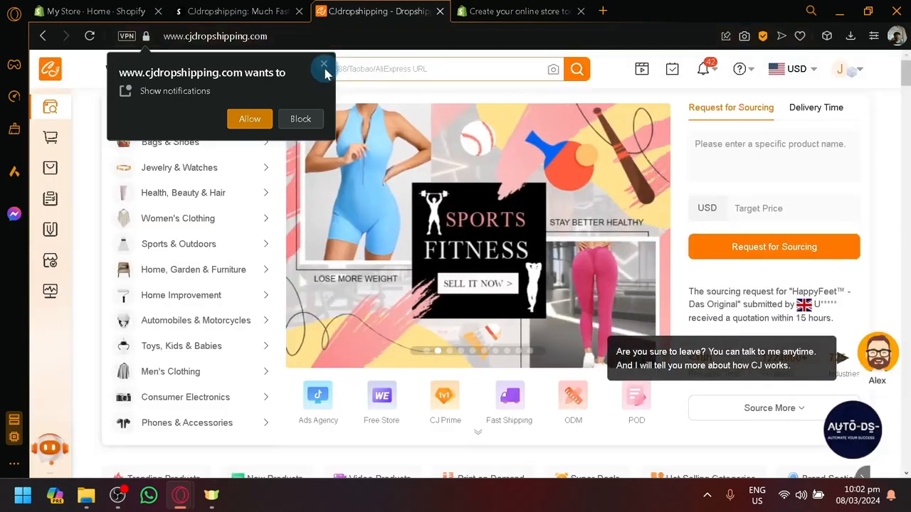
click(324, 63)
Open the Creative 3D Inner Carving Luminous Crystal Ball night lamp from the Trending Products
scroll(380, 305, down, 3)
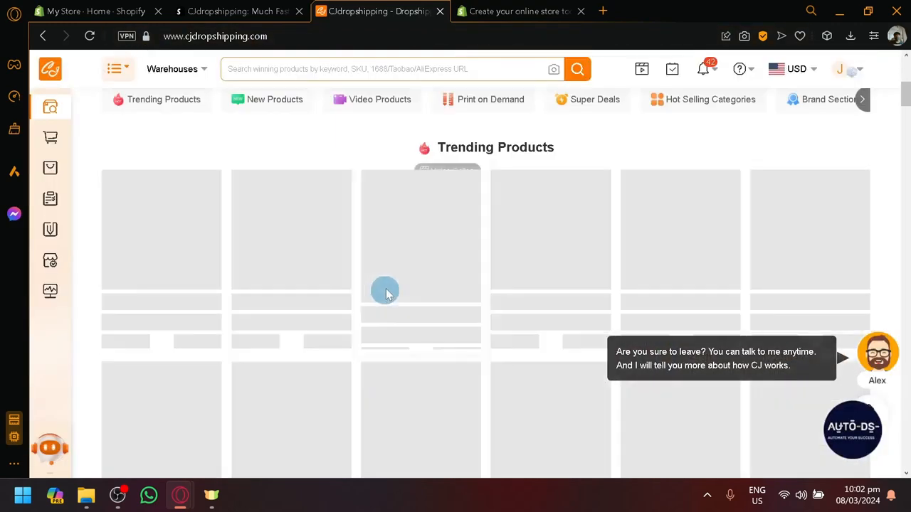
scroll(356, 290, down, 4)
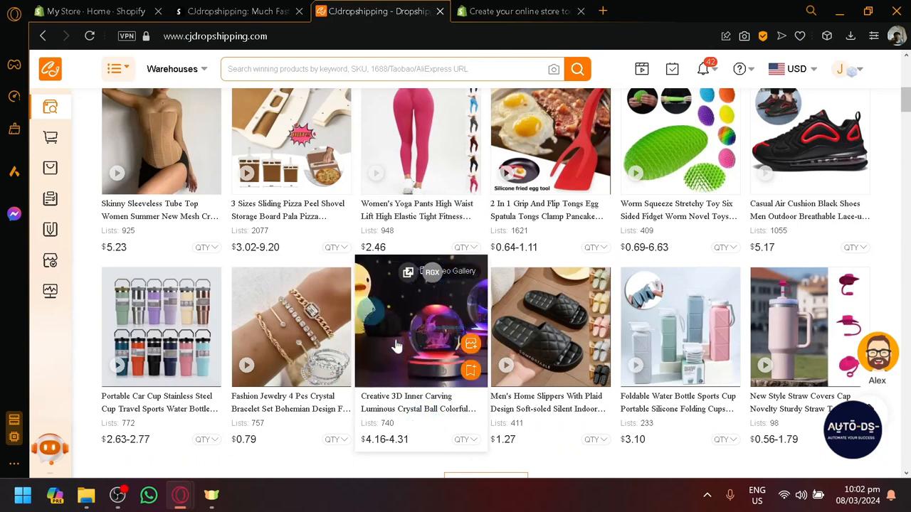
click(417, 416)
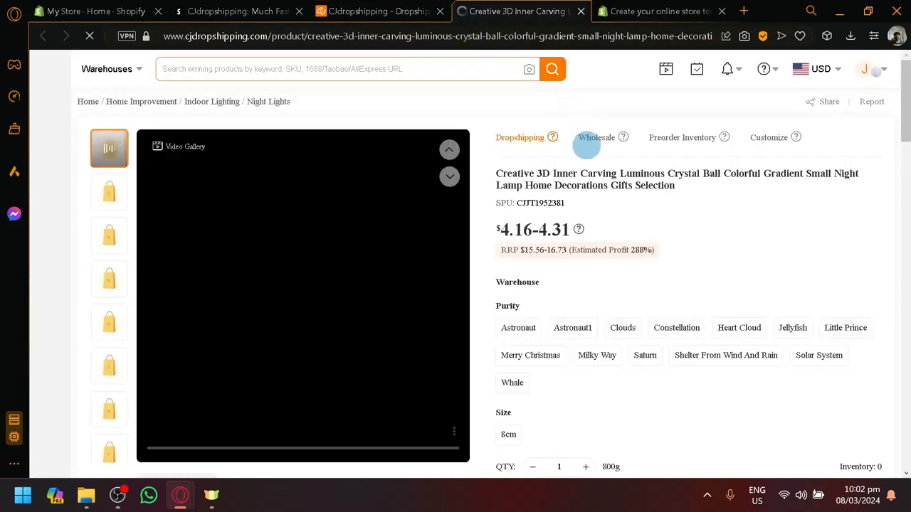
Look over the crystal ball lamp's product page, including its media, price, variants and the List option
scroll(456, 271, down, 5)
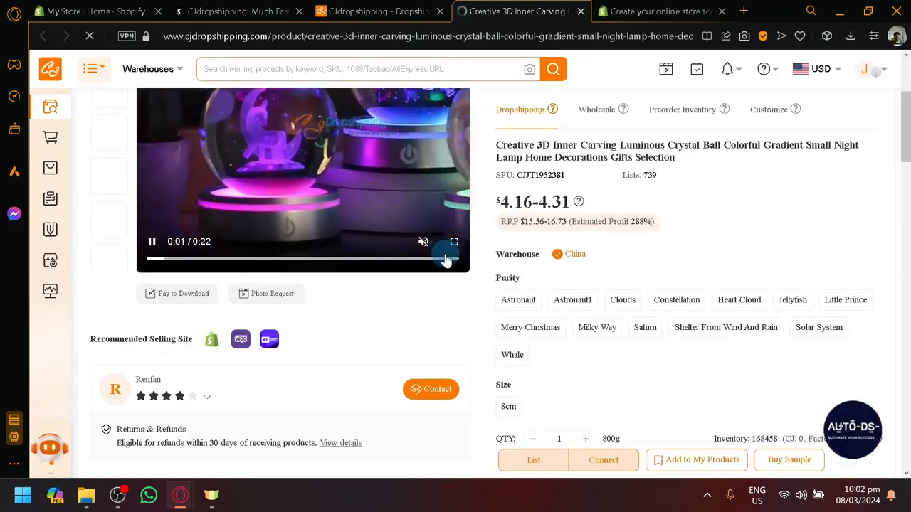
scroll(455, 270, up, 5)
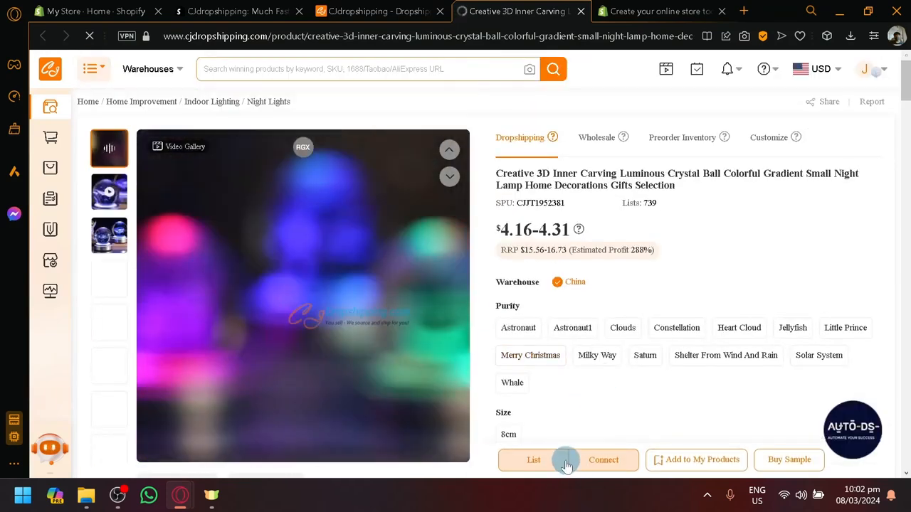
scroll(558, 465, up, 4)
scroll(556, 463, up, 2)
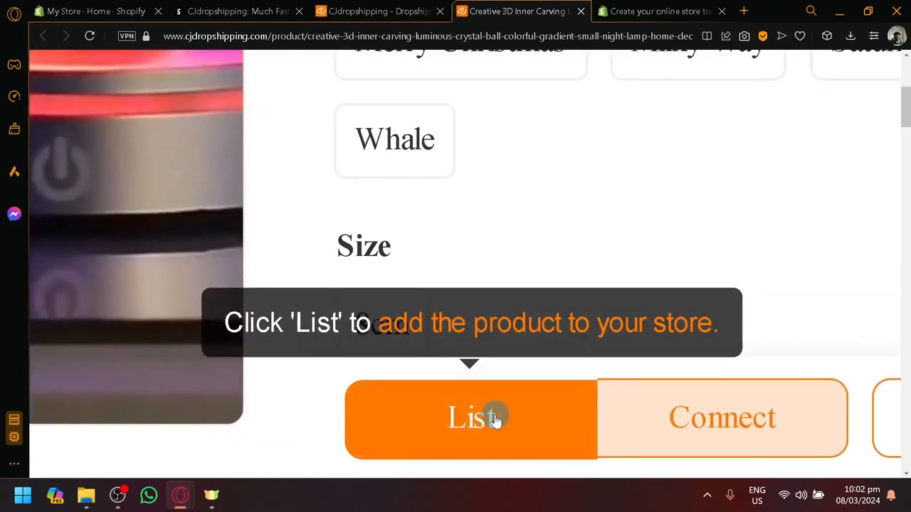
scroll(493, 419, down, 4)
scroll(494, 412, down, 3)
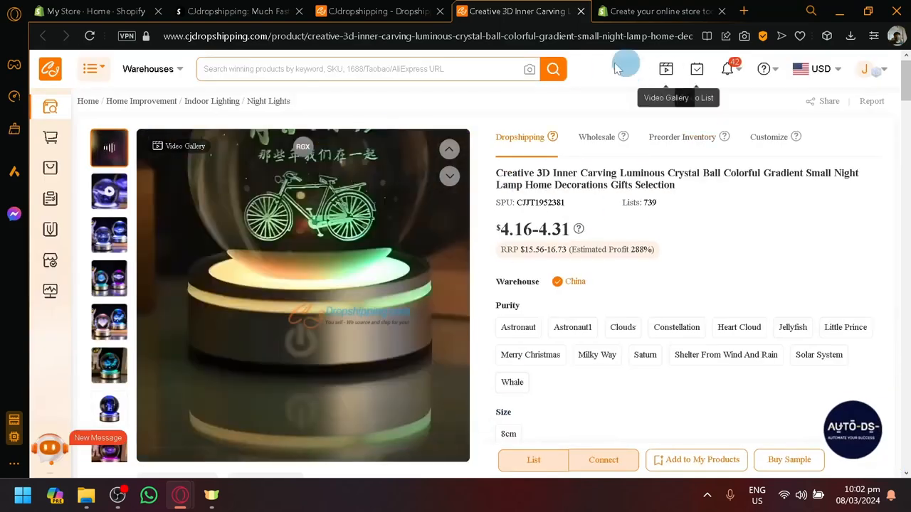
Compare the lamp's Dropshipping, Wholesale, Preorder Inventory and Customize offers, and return to Dropshipping
click(598, 148)
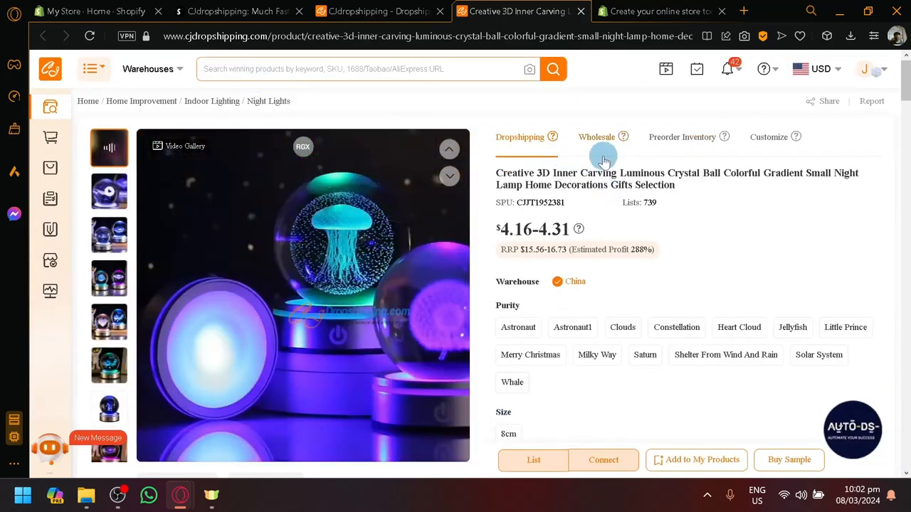
click(663, 146)
click(768, 138)
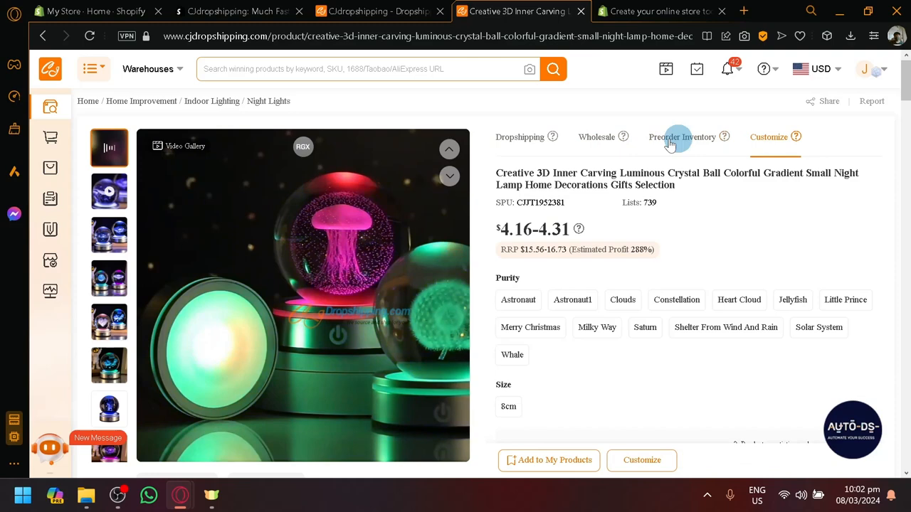
click(525, 138)
click(610, 150)
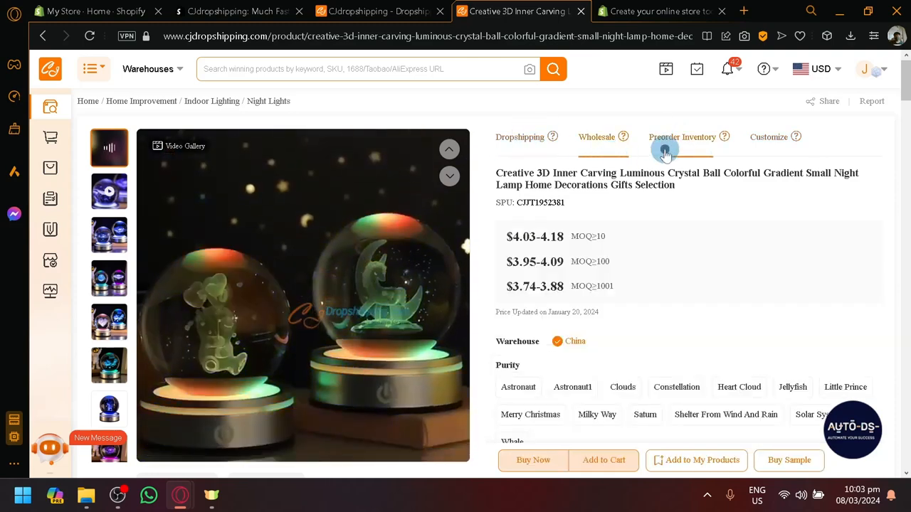
click(663, 146)
click(771, 150)
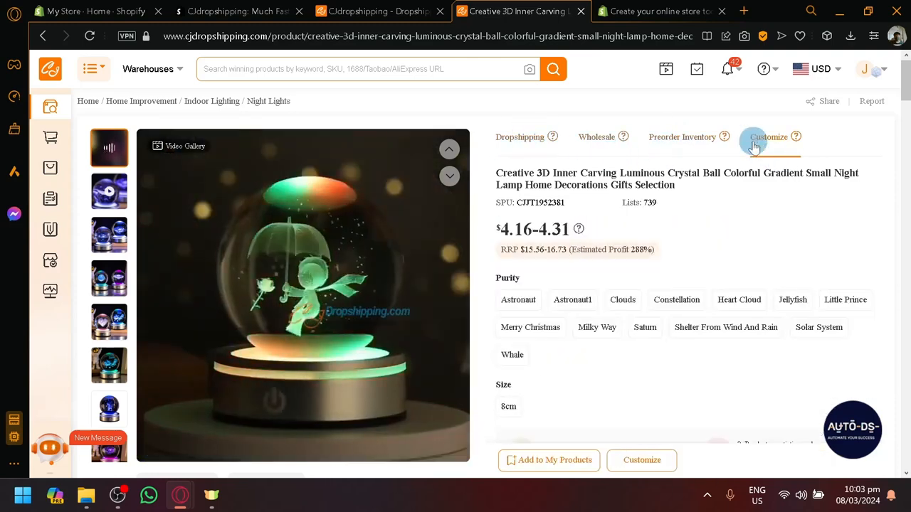
click(535, 146)
Examine the lamp's shipping estimates and fees and the explanations of List, Add to My Products and Buy Sample
scroll(563, 213, down, 3)
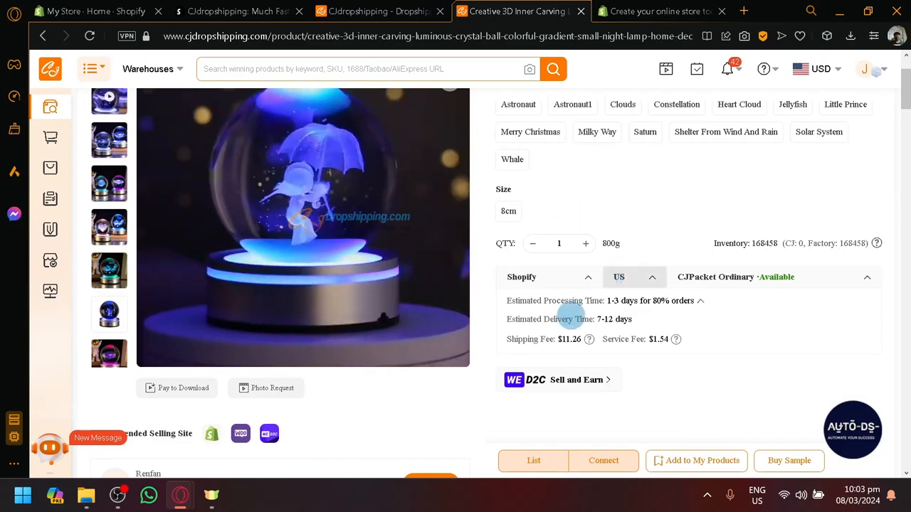
scroll(300, 380, down, 4)
scroll(402, 413, up, 5)
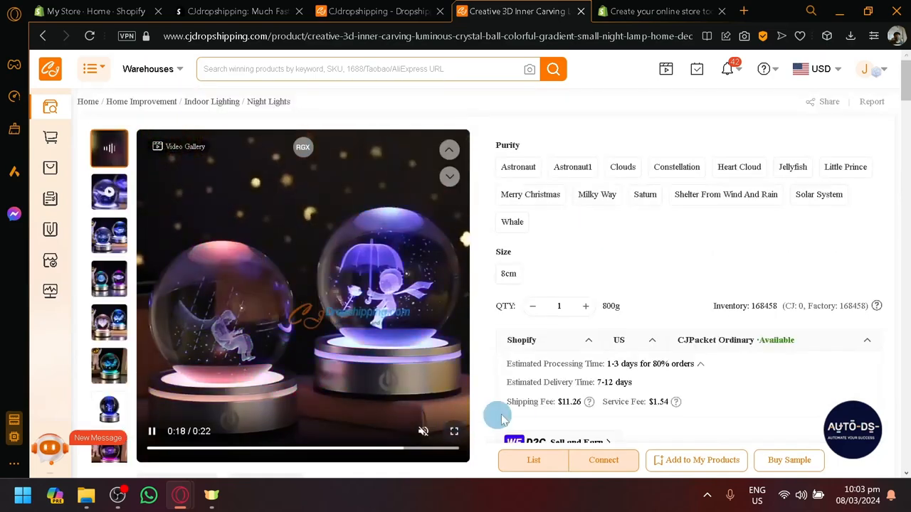
scroll(544, 467, up, 5)
scroll(633, 438, right, 9)
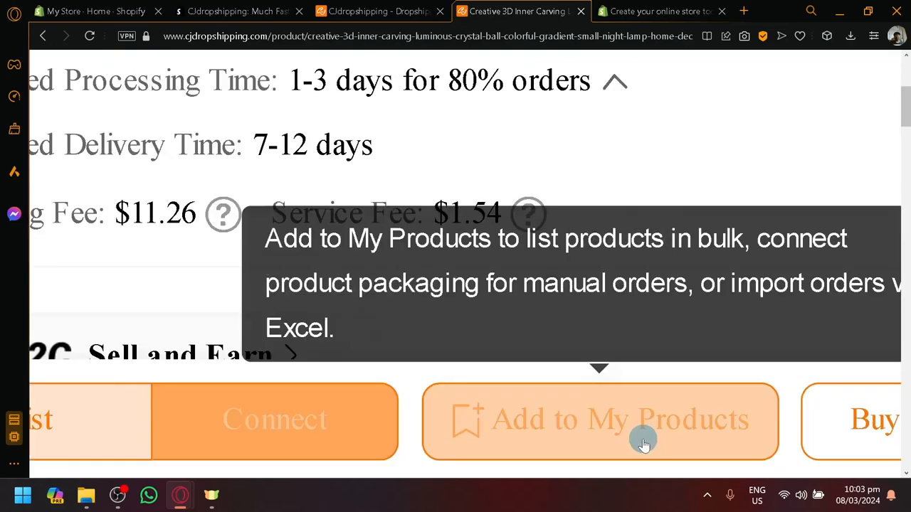
scroll(673, 439, left, 10)
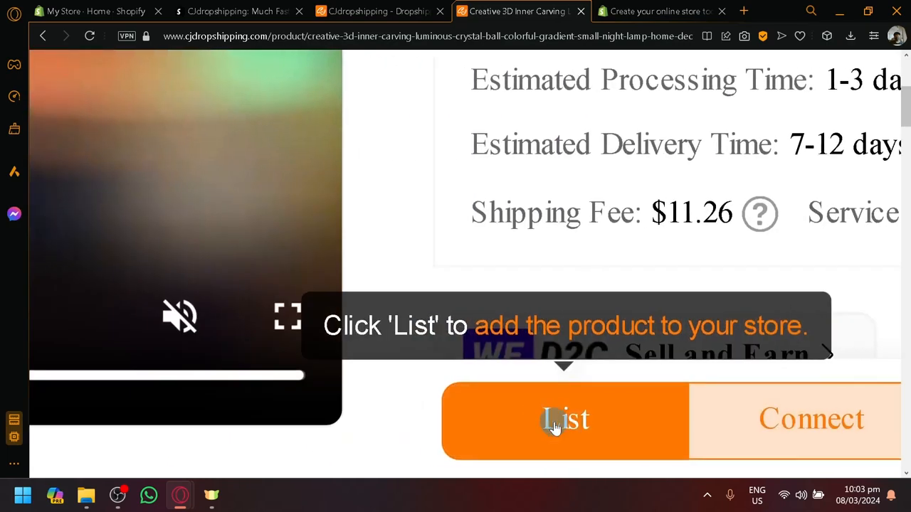
scroll(554, 427, right, 4)
scroll(554, 427, right, 5)
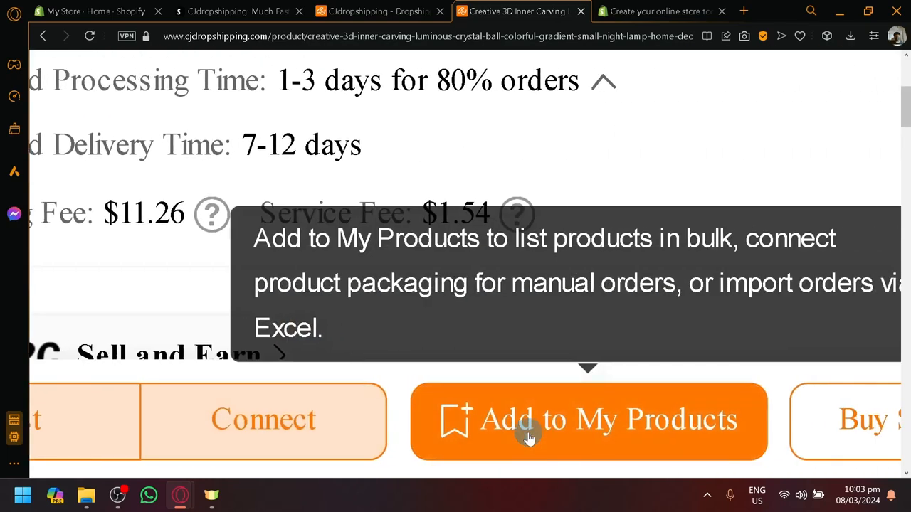
scroll(529, 439, right, 5)
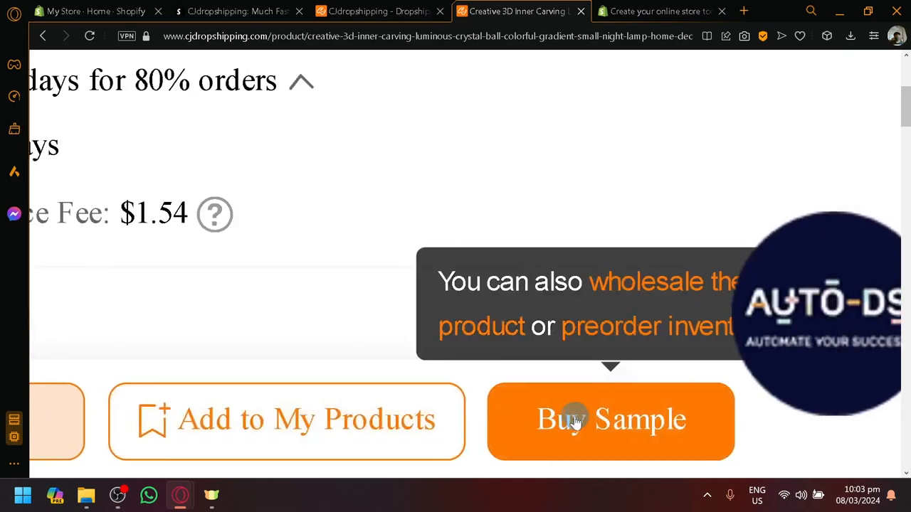
scroll(541, 452, left, 10)
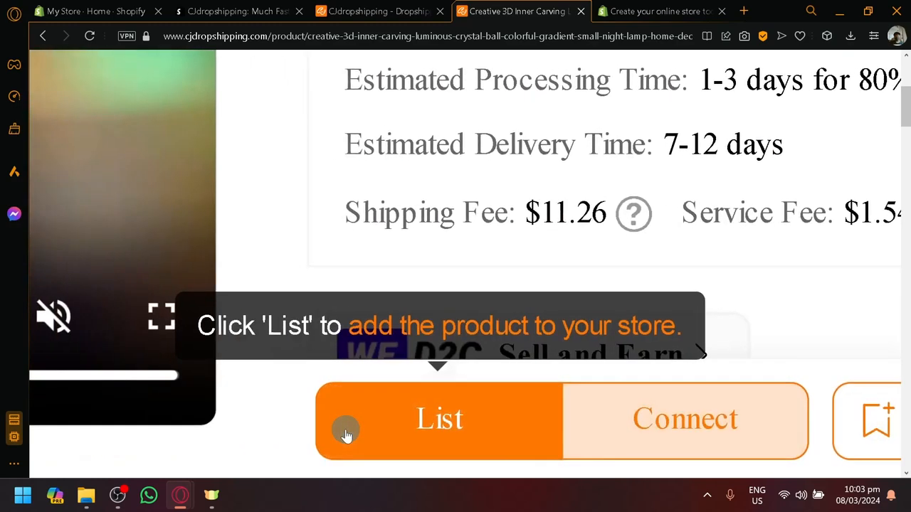
Open the lamp's listing form, look at the Shopify store's themes for reference, and return to the form
click(388, 441)
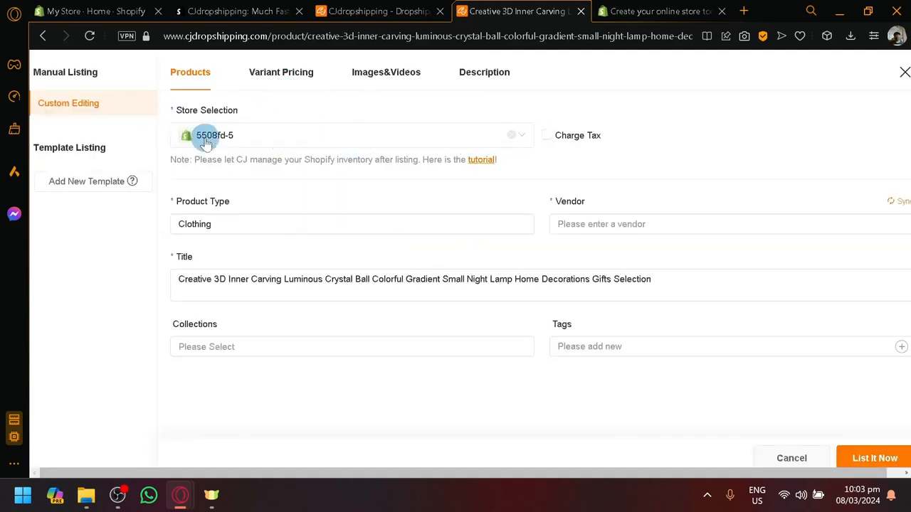
click(121, 10)
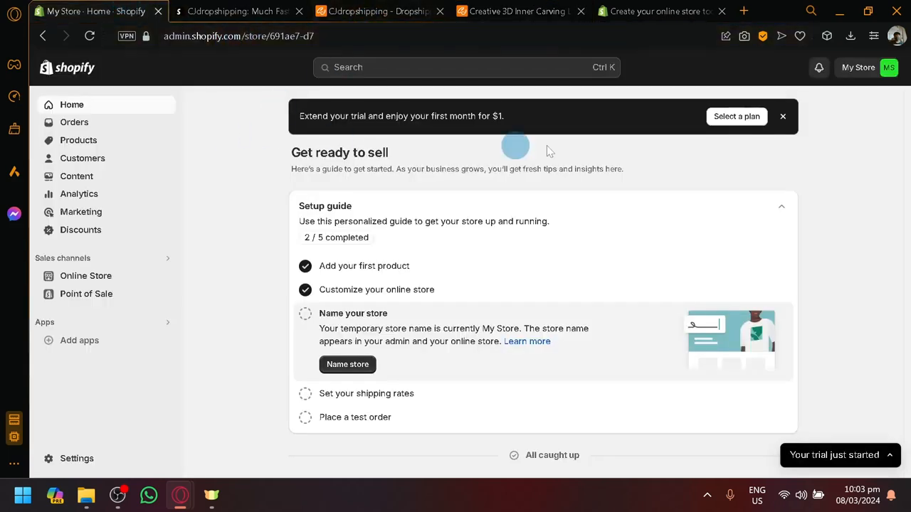
click(91, 276)
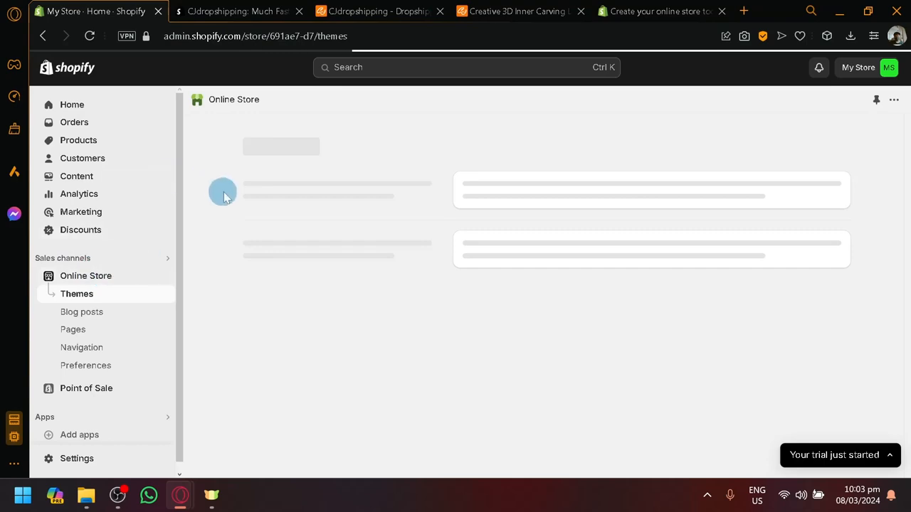
scroll(566, 262, down, 3)
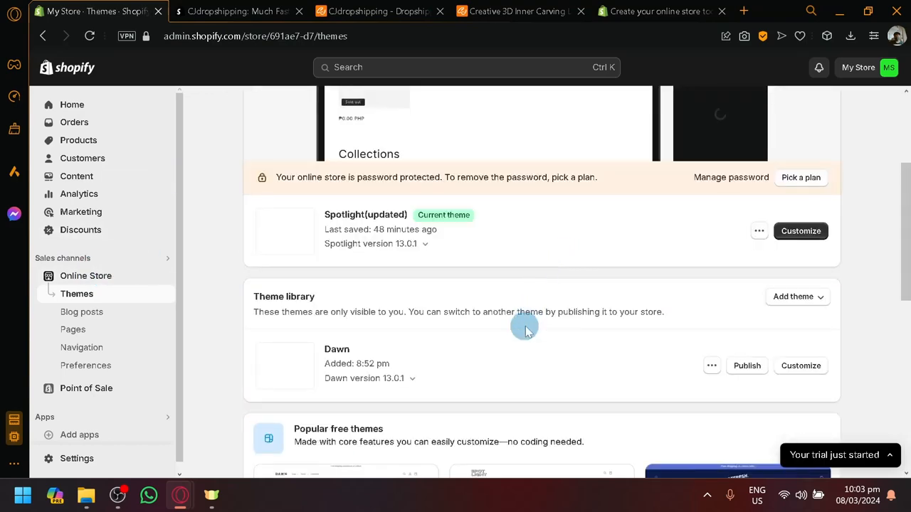
scroll(525, 326, up, 3)
click(377, 11)
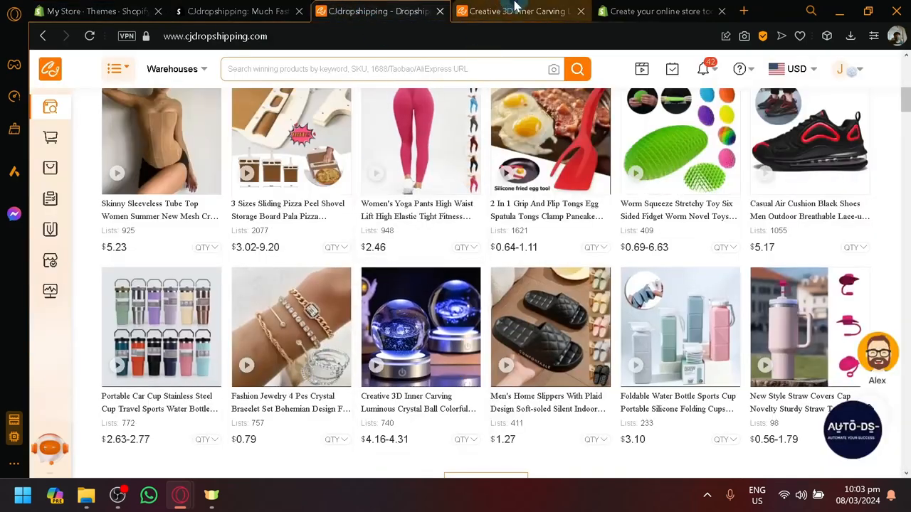
click(475, 10)
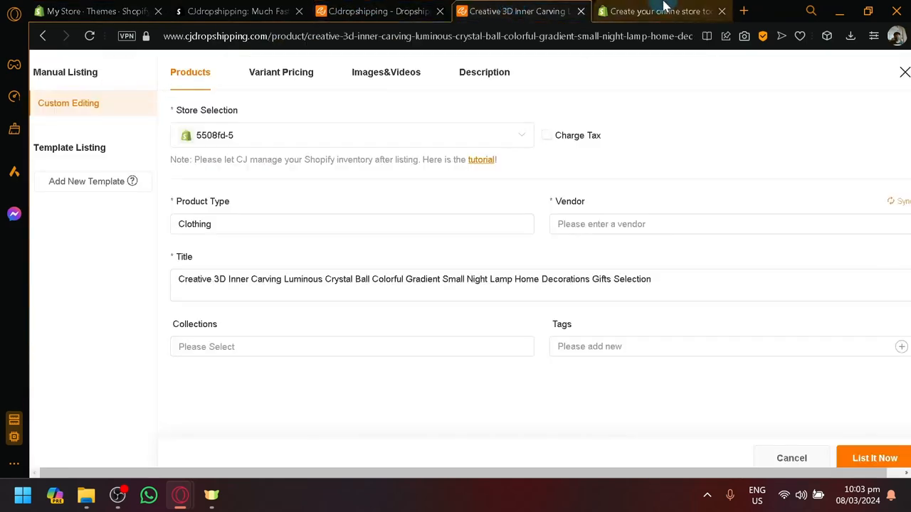
Select store 691ae7-d7 for the listing and check the identifier against the Shopify admin address
click(523, 142)
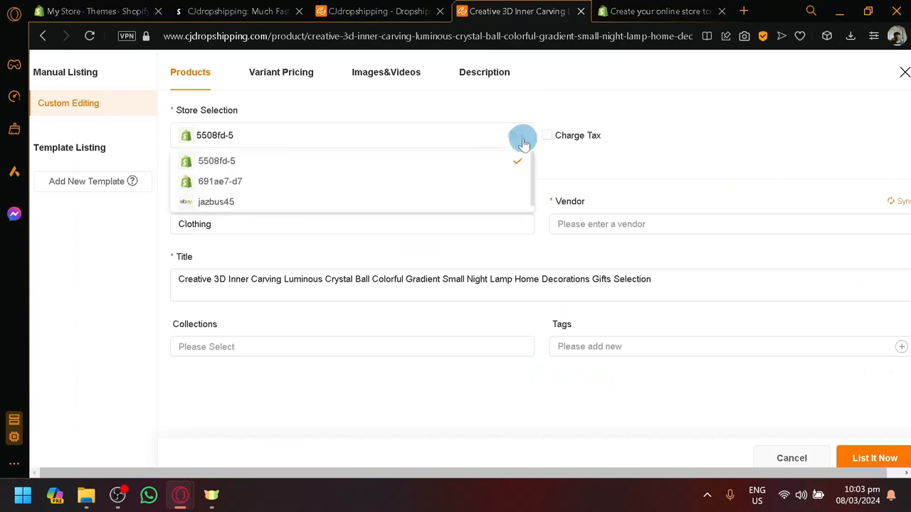
click(284, 189)
click(96, 11)
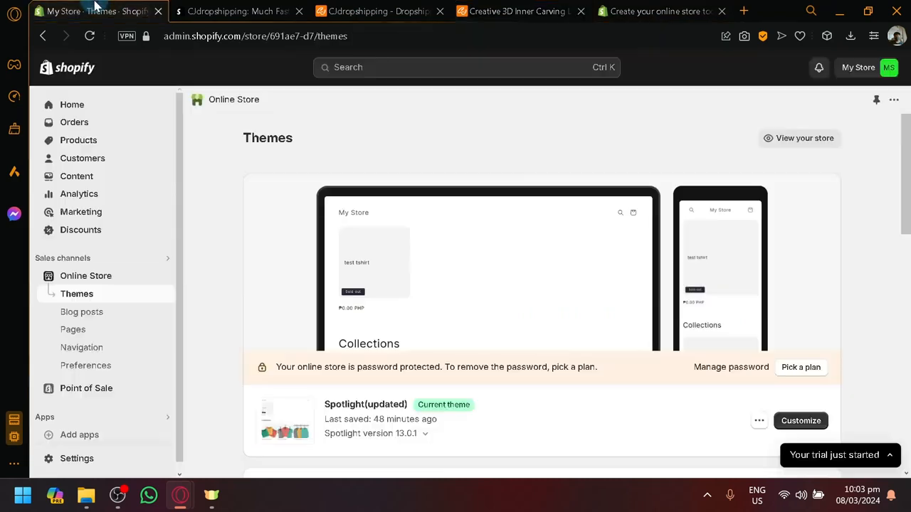
click(280, 35)
drag(276, 35, 294, 39)
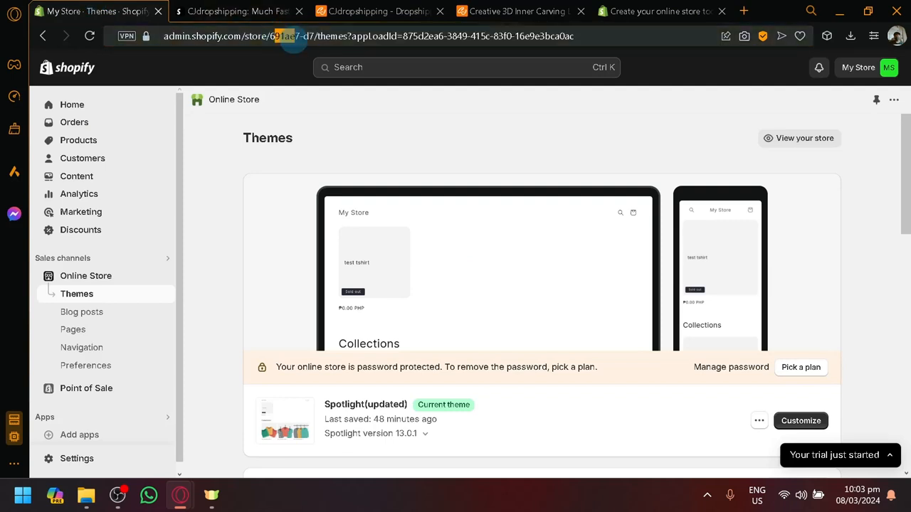
click(484, 9)
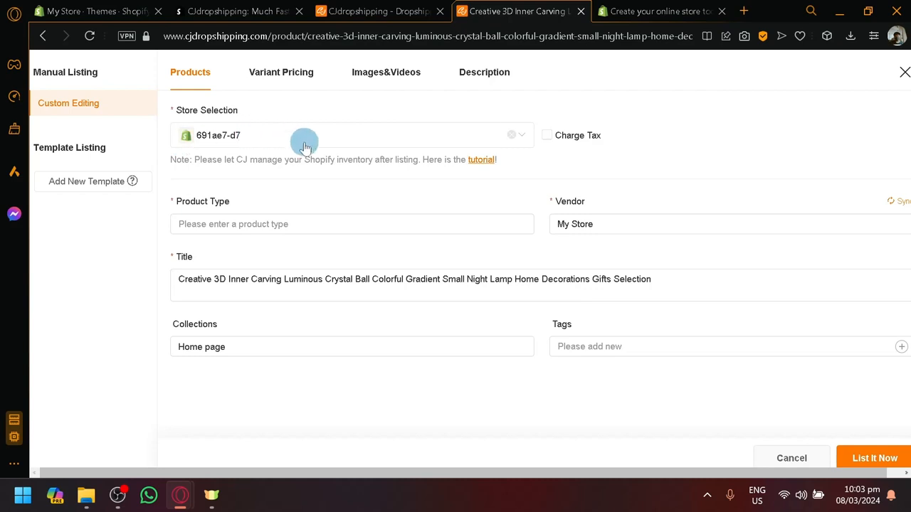
Add "decoration" as the product type for the lamp listing
click(314, 227)
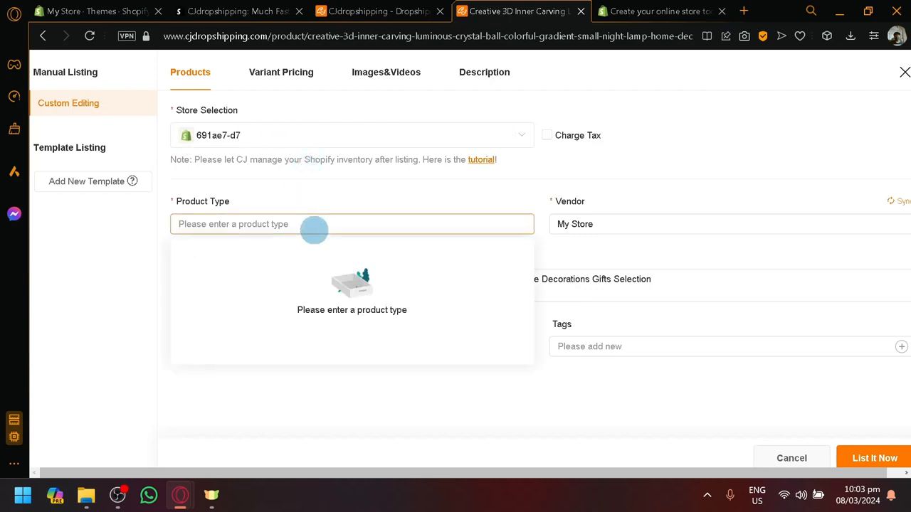
click(522, 197)
click(447, 221)
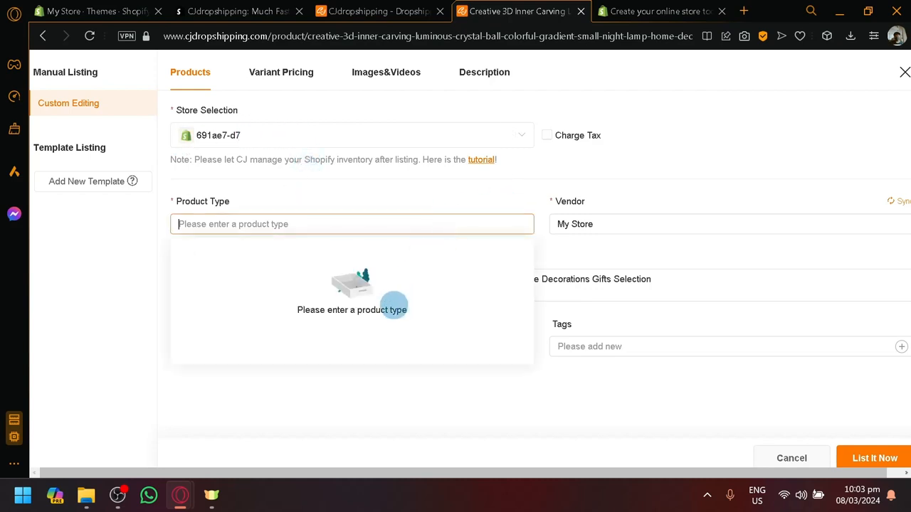
text(dw)
key(BackSpace)
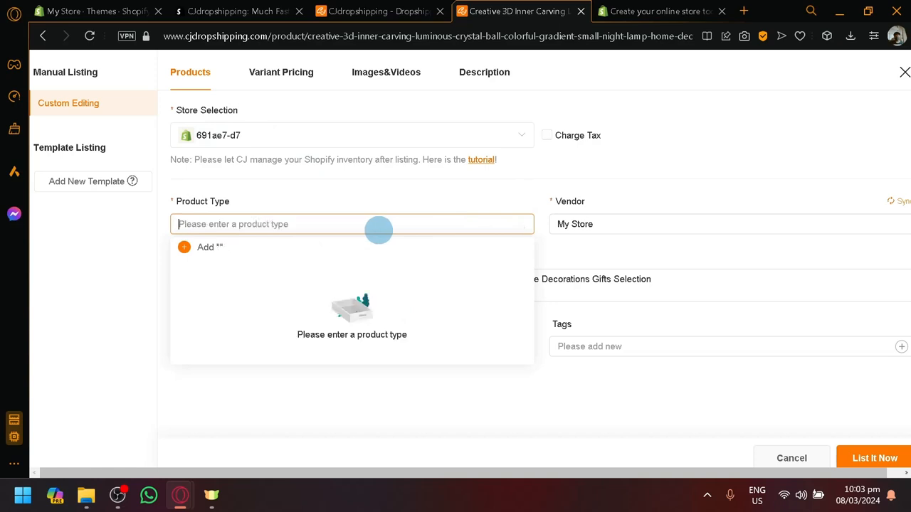
text(decor)
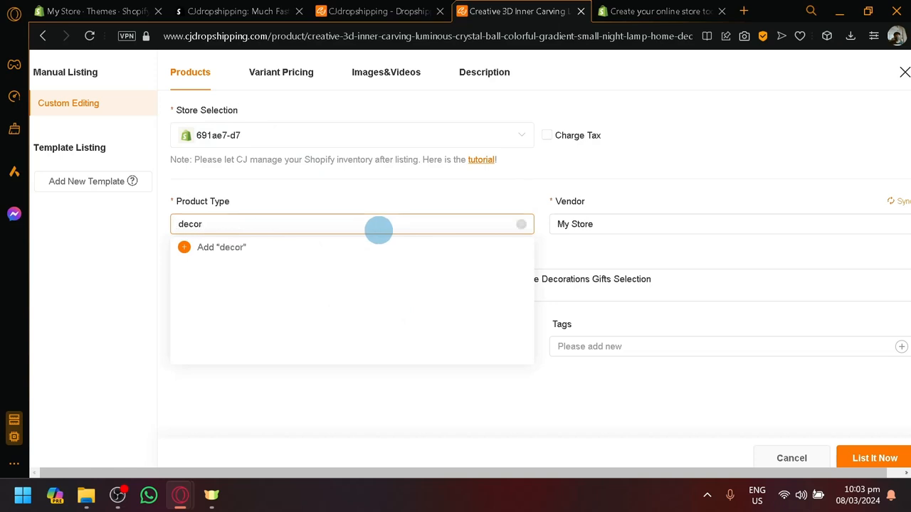
click(379, 203)
click(341, 231)
text(dec)
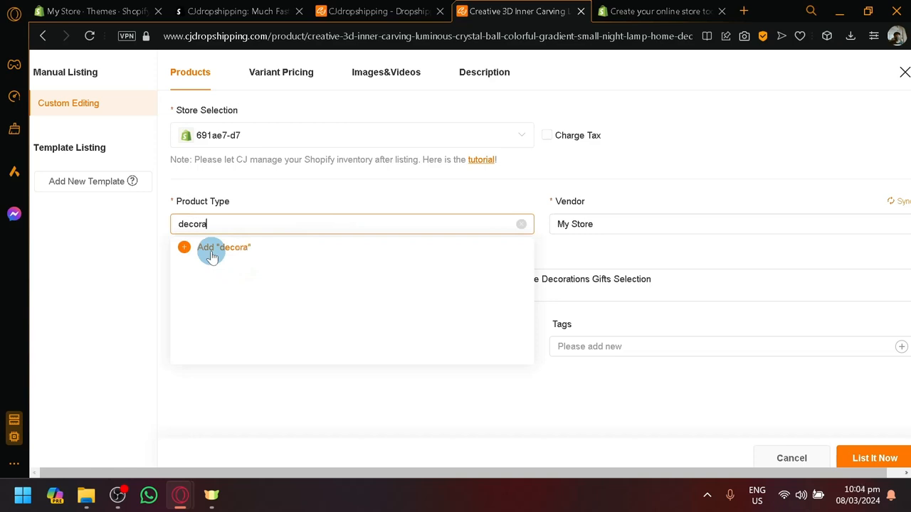
click(236, 252)
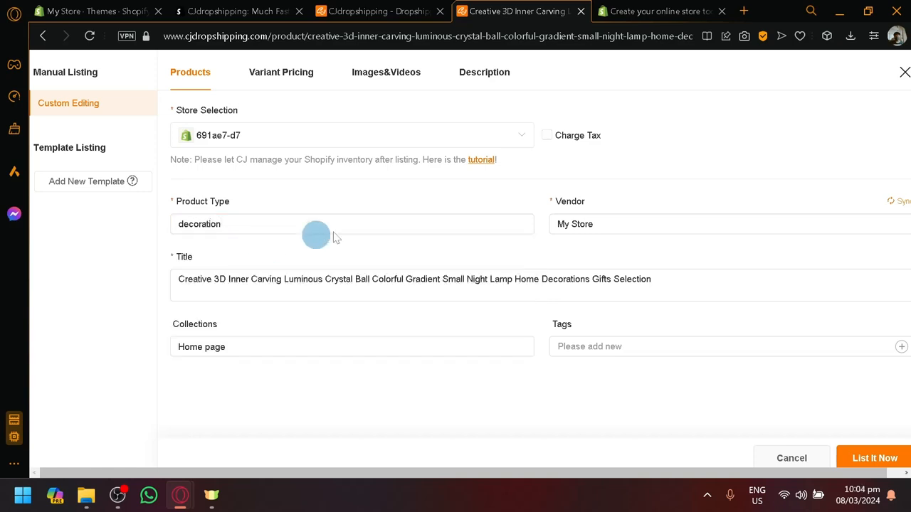
Review the vendor and the full product title in the lamp's listing form
click(638, 233)
click(476, 297)
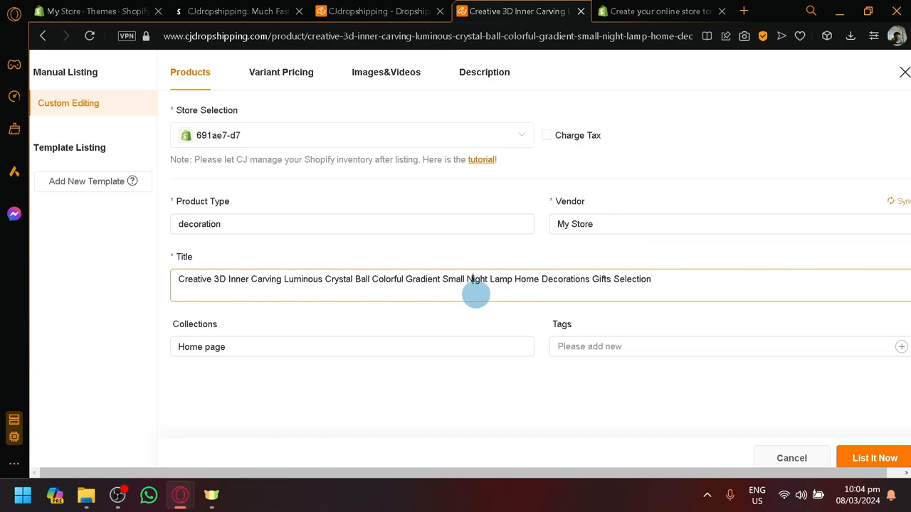
drag(180, 283, 680, 306)
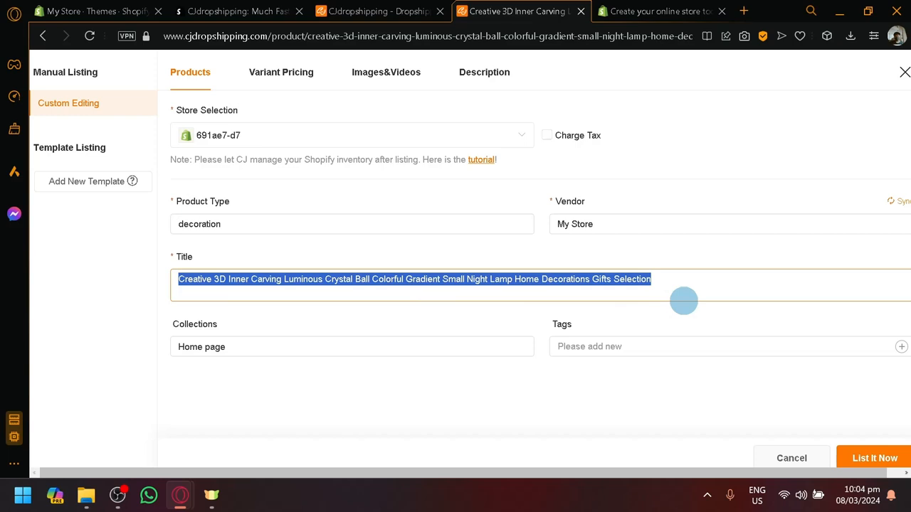
click(683, 300)
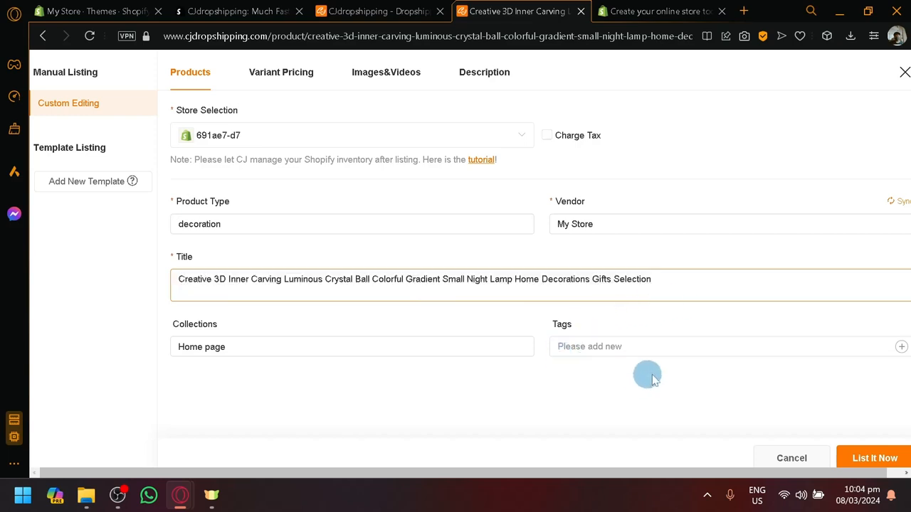
Try to list the lamp and open the Variant Pricing section that still needs attention
click(880, 463)
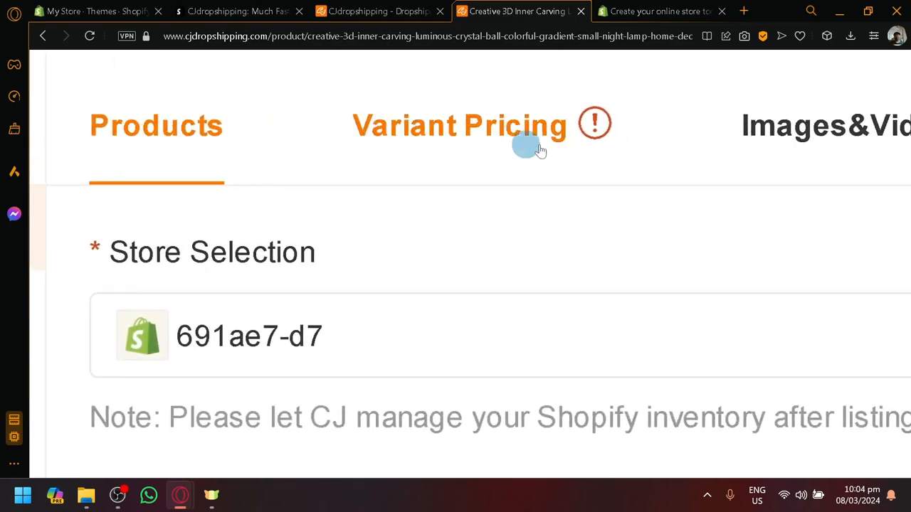
click(417, 77)
scroll(593, 139, right, 4)
scroll(589, 139, down, 4)
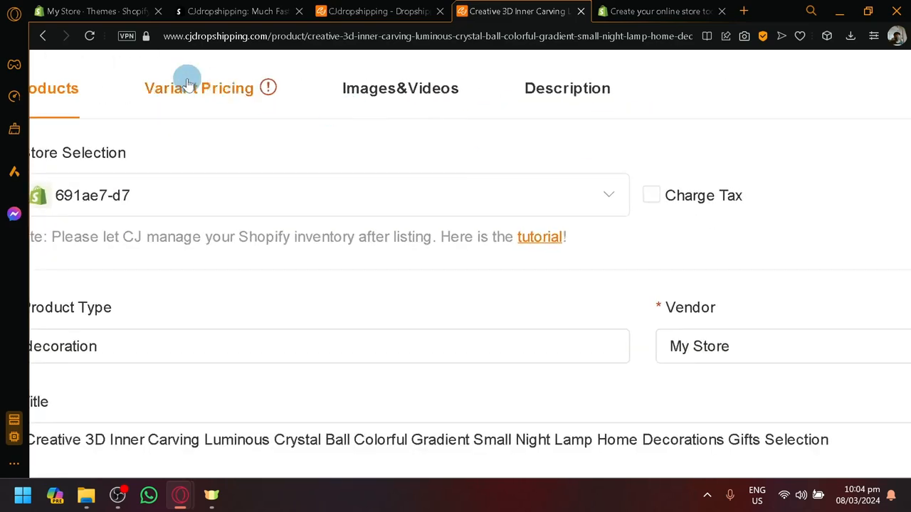
click(179, 91)
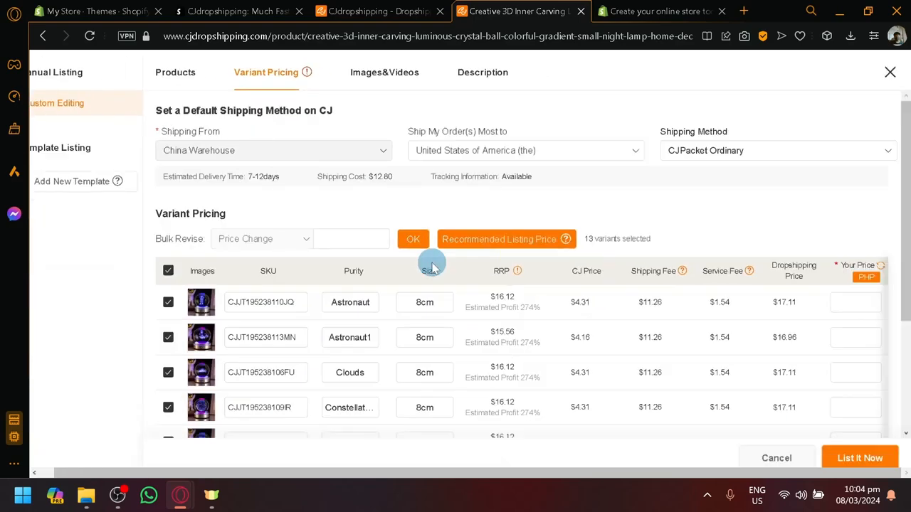
Look through the lamp's variants and limit the listing to the Astronaut variant only
scroll(436, 356, down, 2)
scroll(698, 341, down, 3)
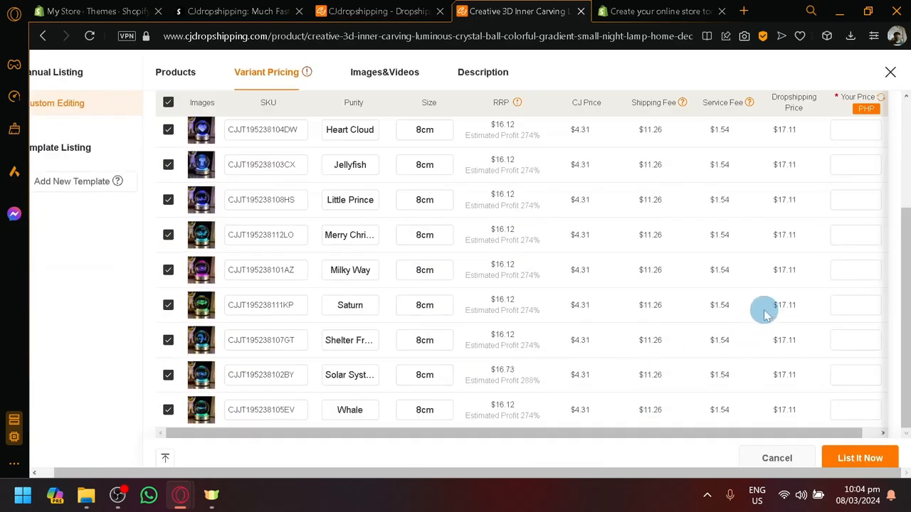
scroll(826, 252, up, 4)
scroll(832, 242, up, 1)
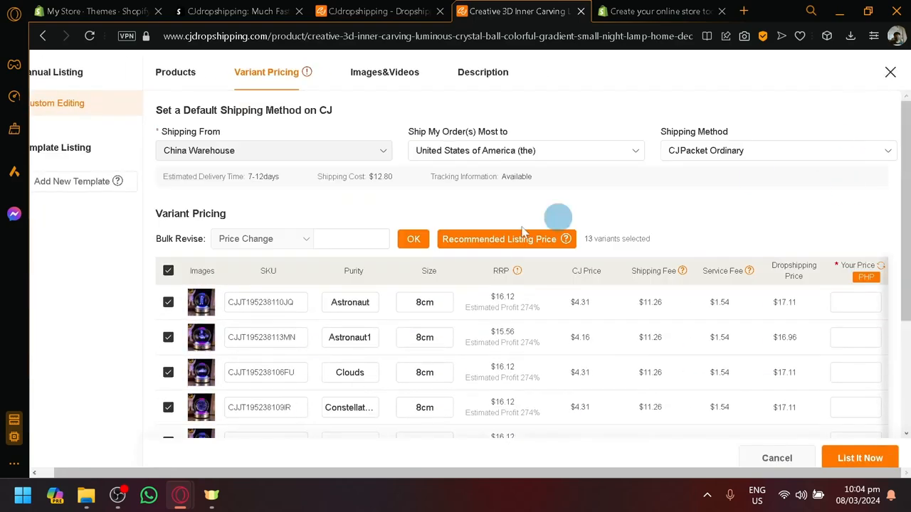
click(167, 272)
click(168, 301)
Try a price of 20 PHP for the Astronaut variant, check the currency note, and clear the price
click(847, 301)
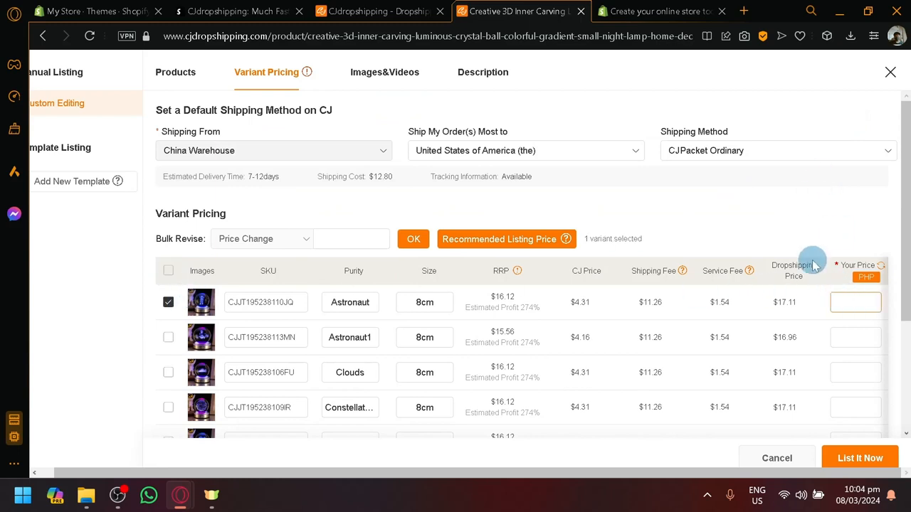
scroll(790, 306, up, 5)
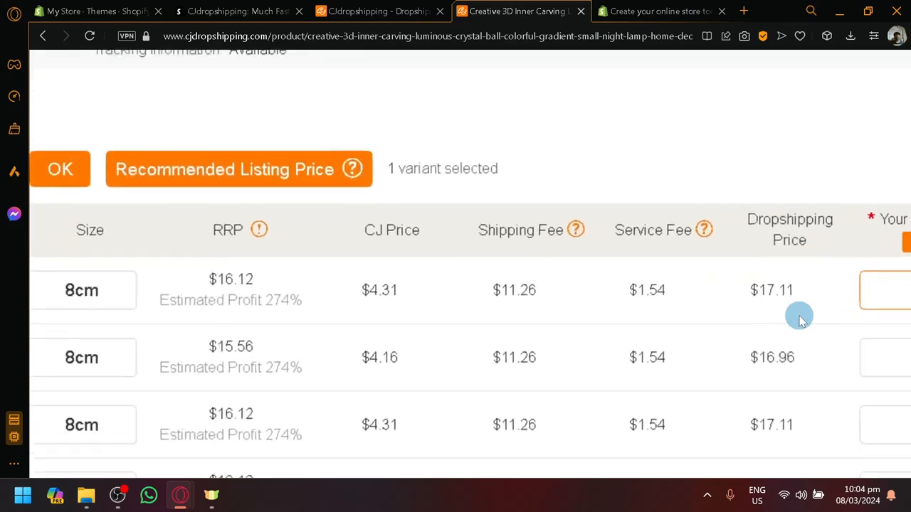
scroll(755, 302, right, 3)
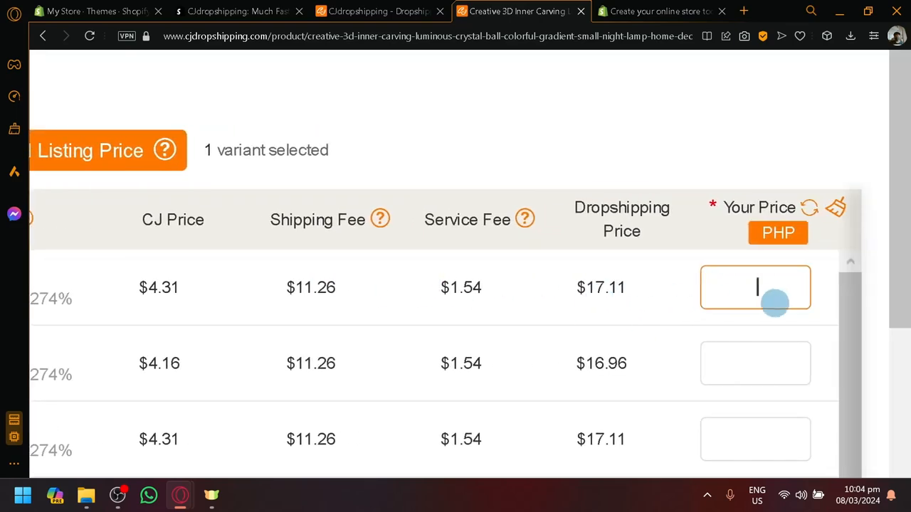
text(20)
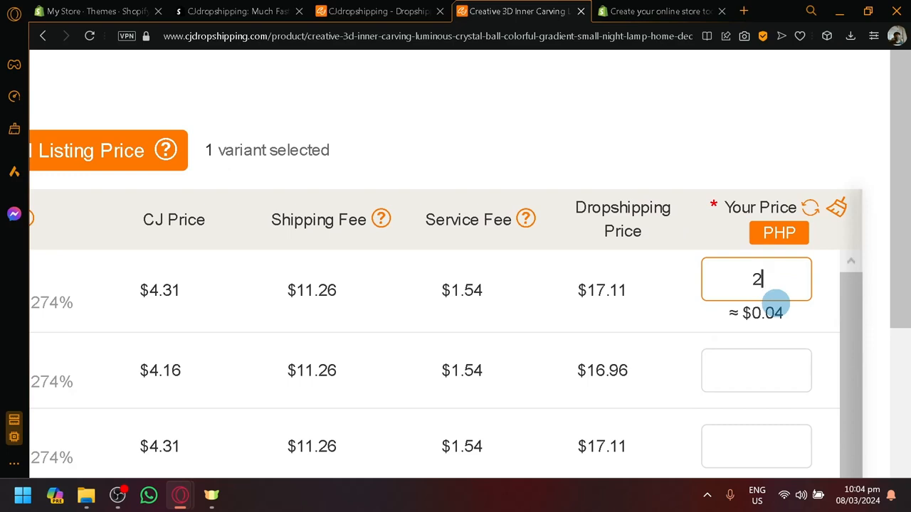
click(778, 350)
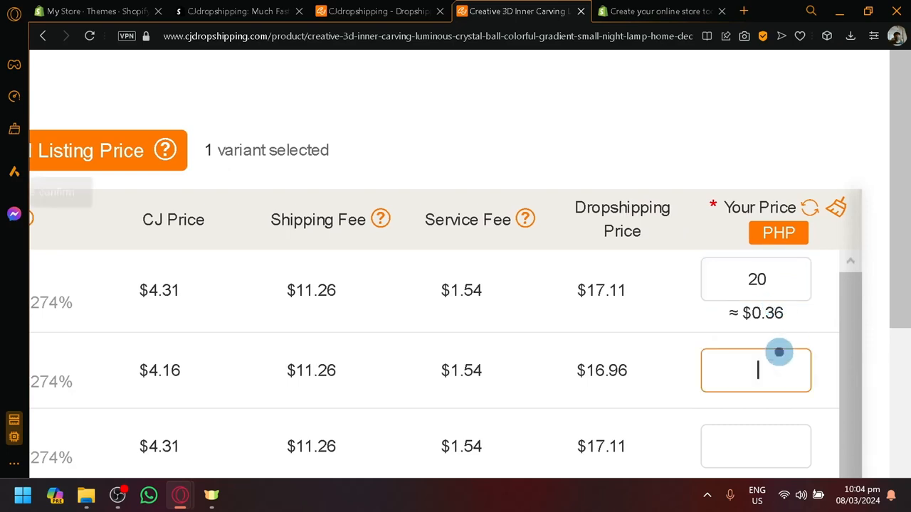
scroll(334, 203, down, 5)
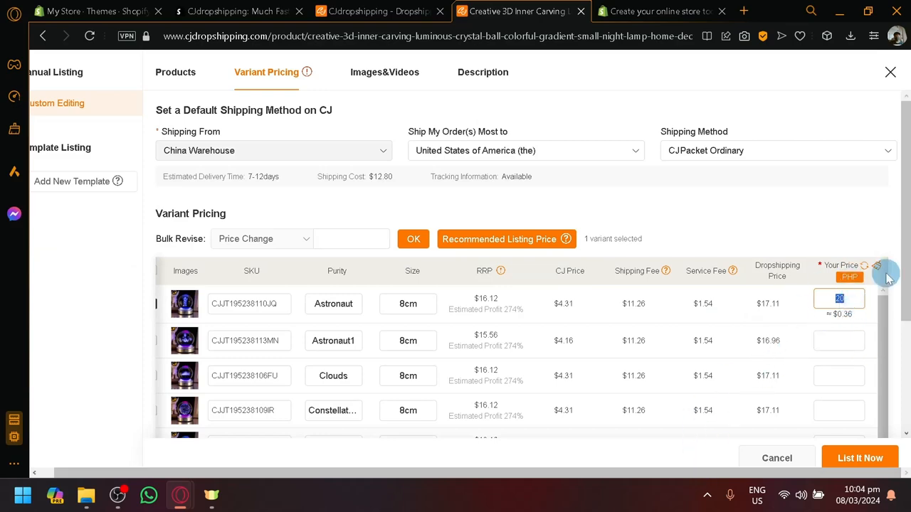
scroll(879, 281, up, 5)
click(801, 233)
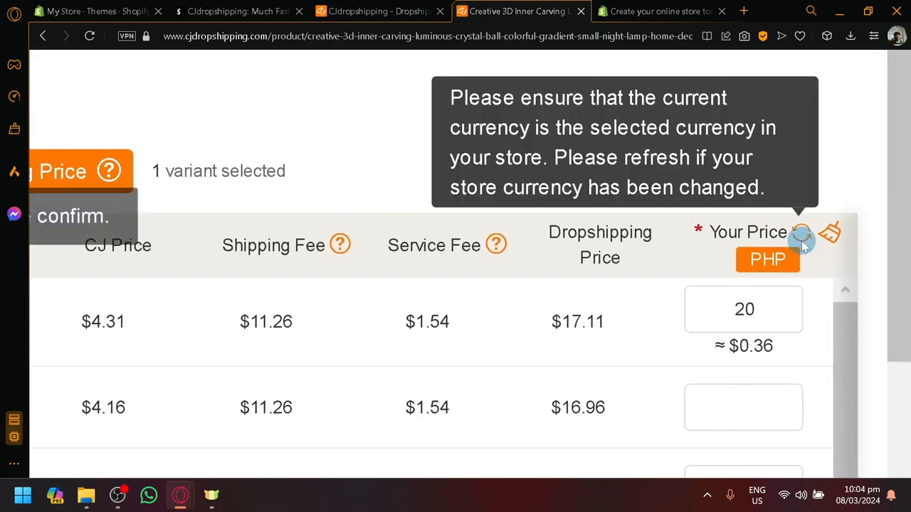
click(729, 339)
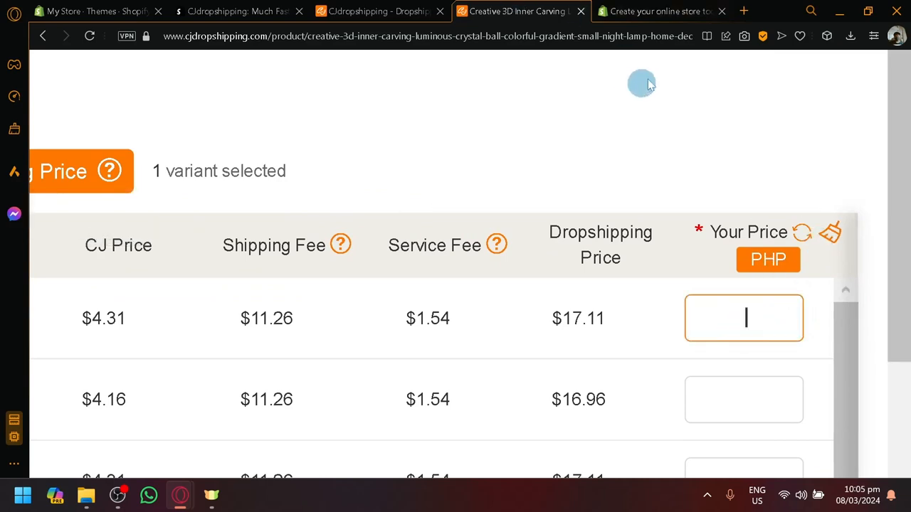
Check the price currency, start a web lookup for 20$ in another browser tab, and return to the lamp's pricing
drag(755, 250, 799, 258)
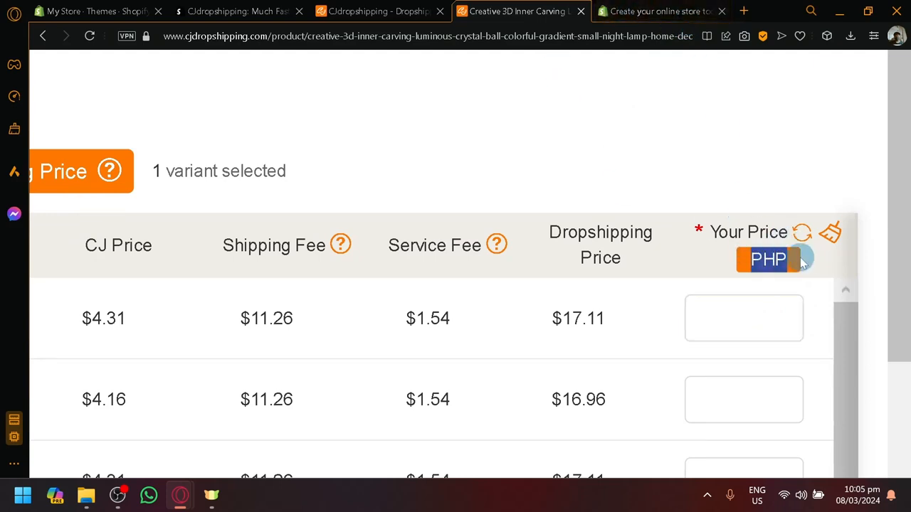
click(701, 143)
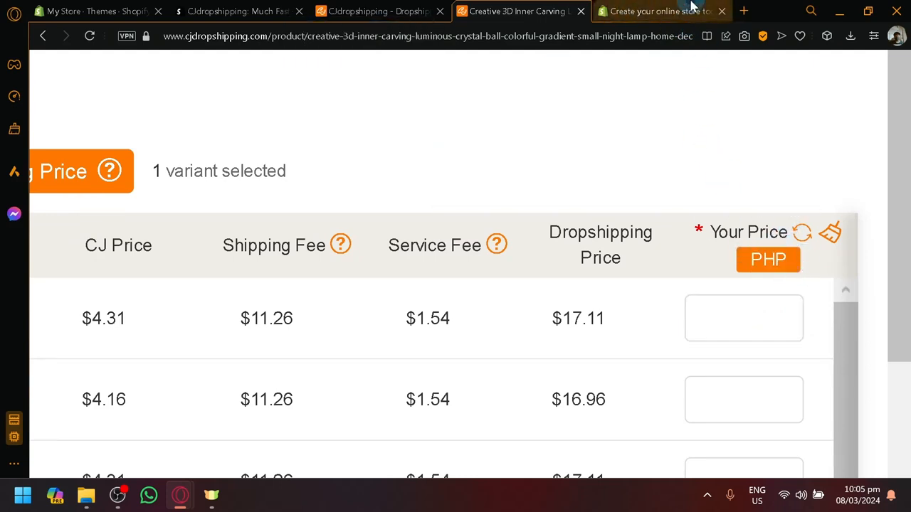
click(684, 10)
click(652, 35)
text(20$)
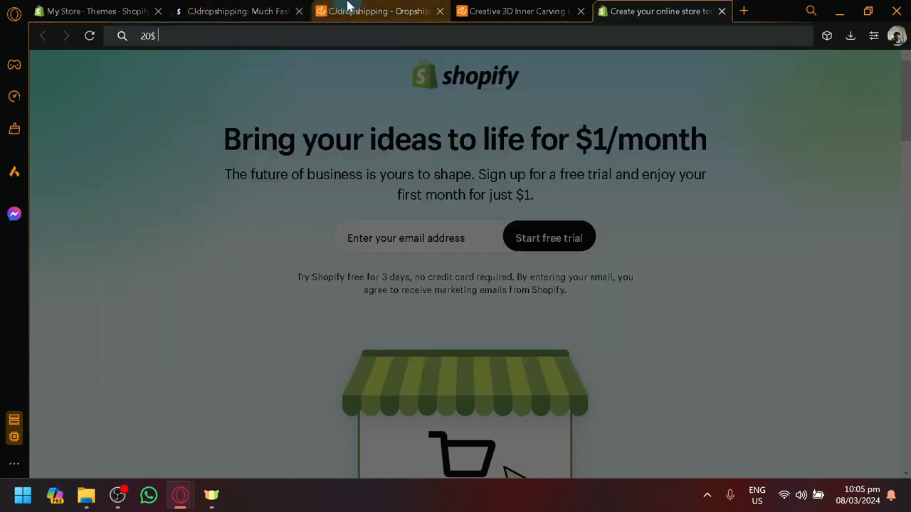
click(460, 7)
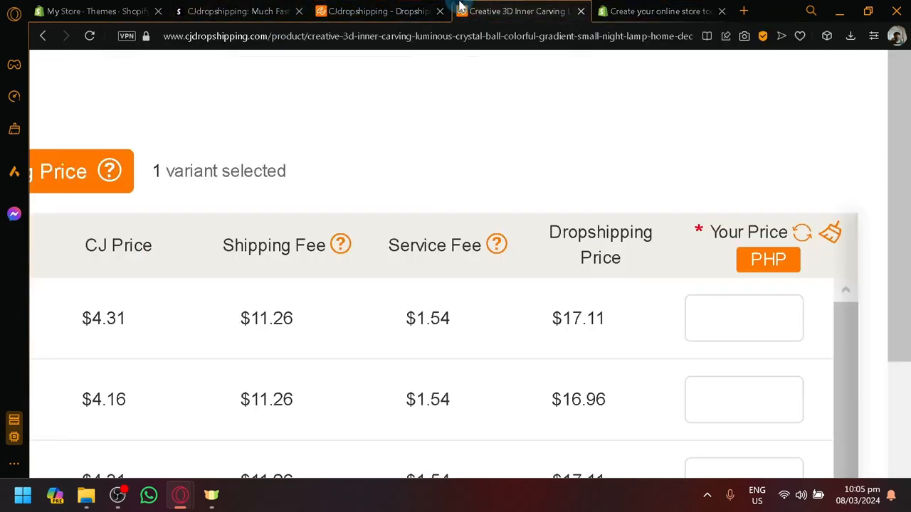
Set the Astronaut variant's price to 1200 PHP and submit the lamp listing to the store
click(703, 325)
text(1200)
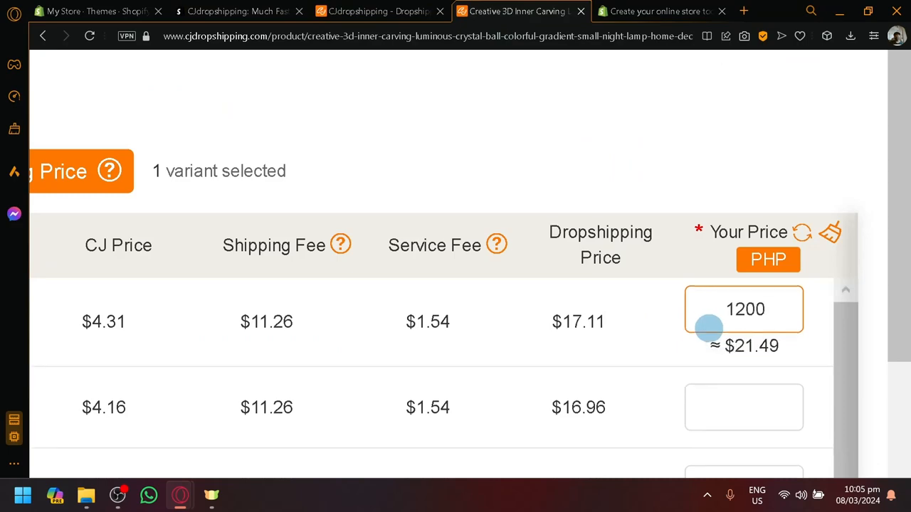
scroll(709, 329, down, 5)
scroll(740, 363, down, 6)
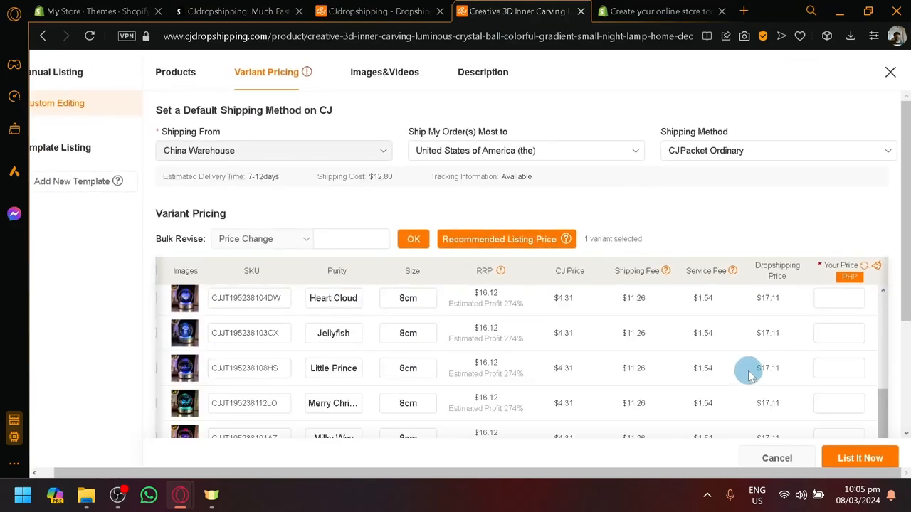
scroll(641, 214, down, 3)
scroll(718, 221, up, 3)
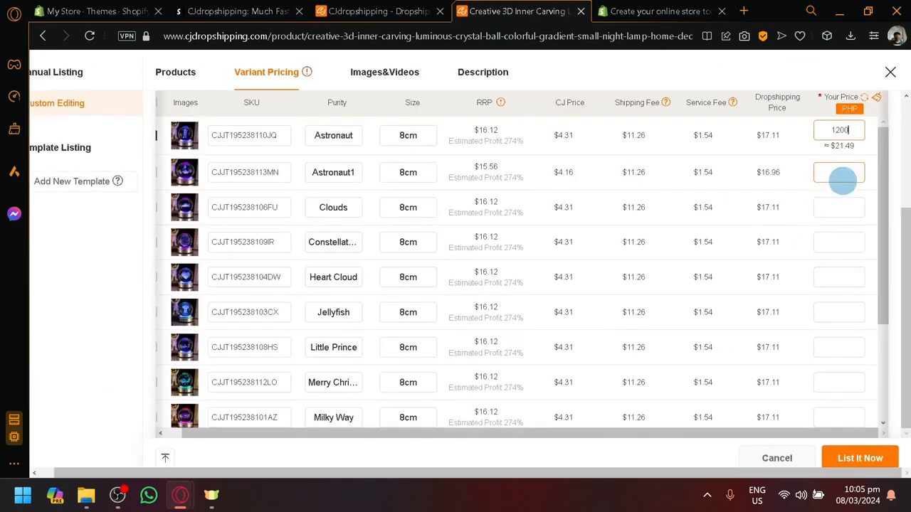
scroll(593, 296, down, 3)
scroll(570, 306, up, 5)
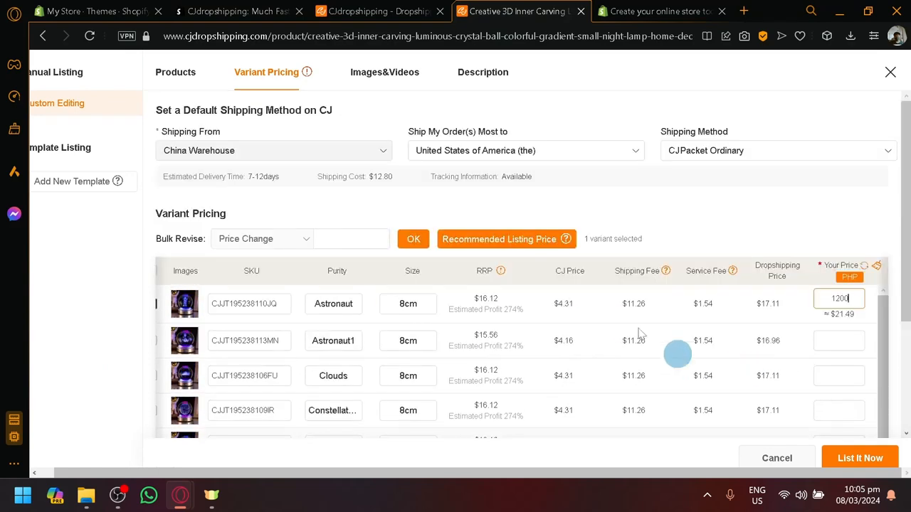
scroll(740, 341, down, 5)
click(872, 459)
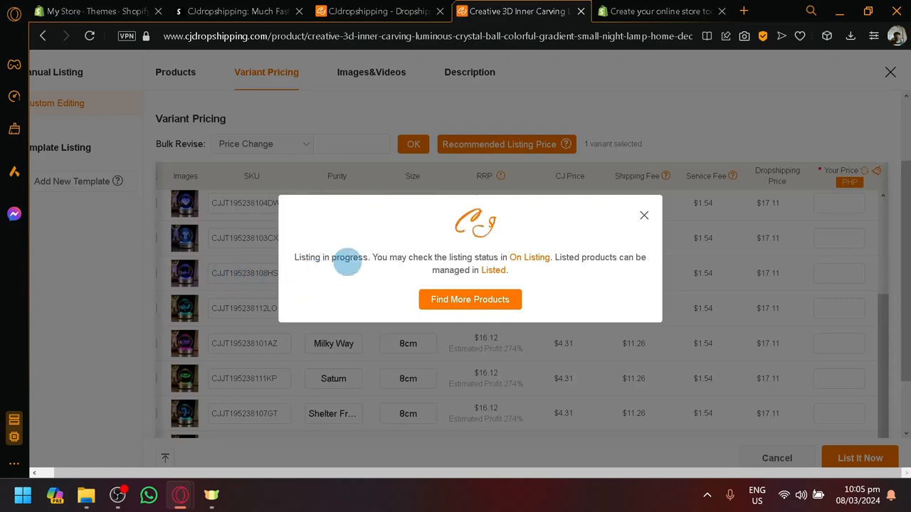
Open the On Listing records to check the lamp's listing status and dismiss the assistant's greeting
scroll(349, 263, up, 5)
scroll(552, 301, right, 2)
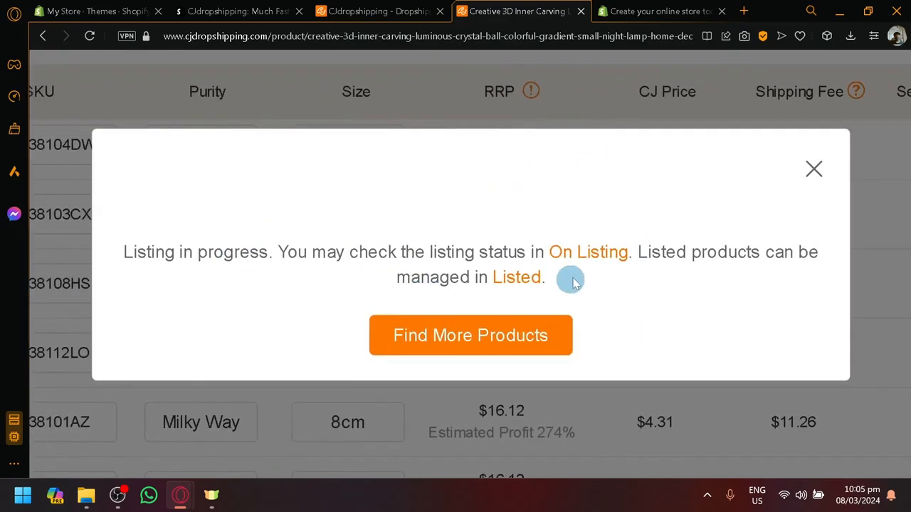
click(587, 259)
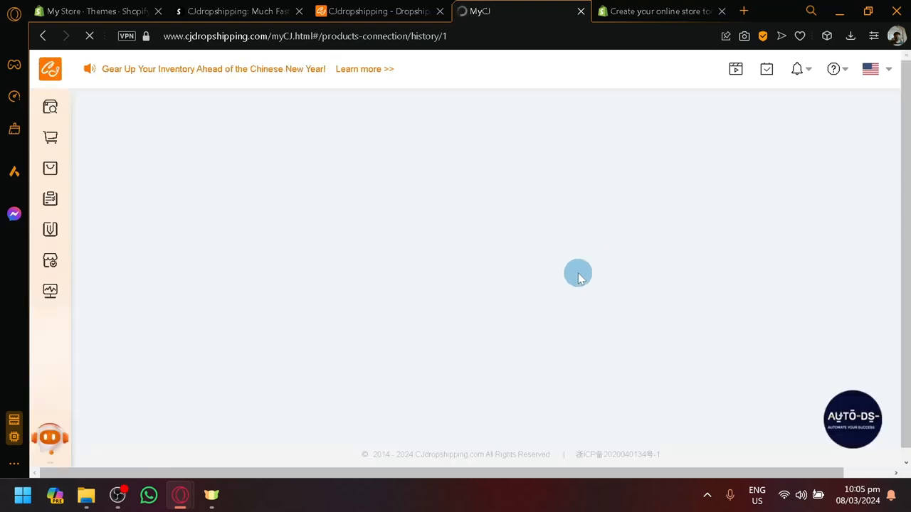
scroll(578, 273, down, 2)
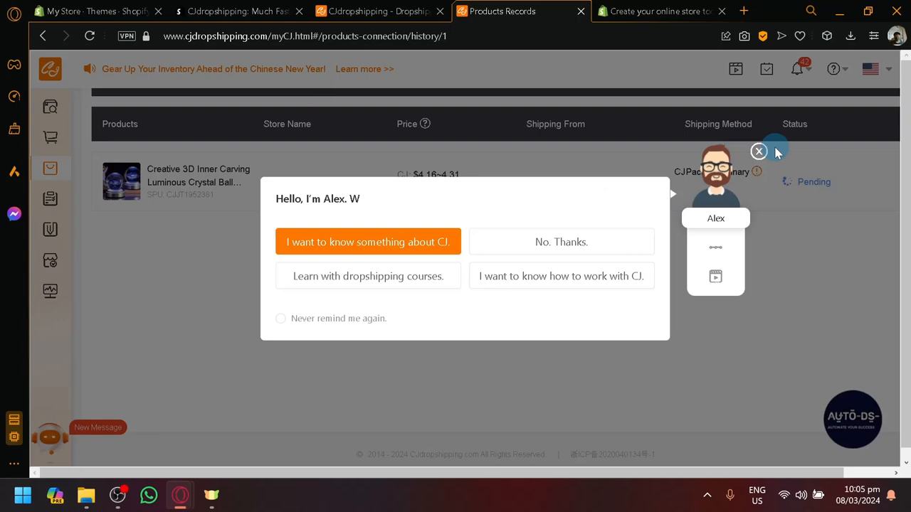
click(758, 151)
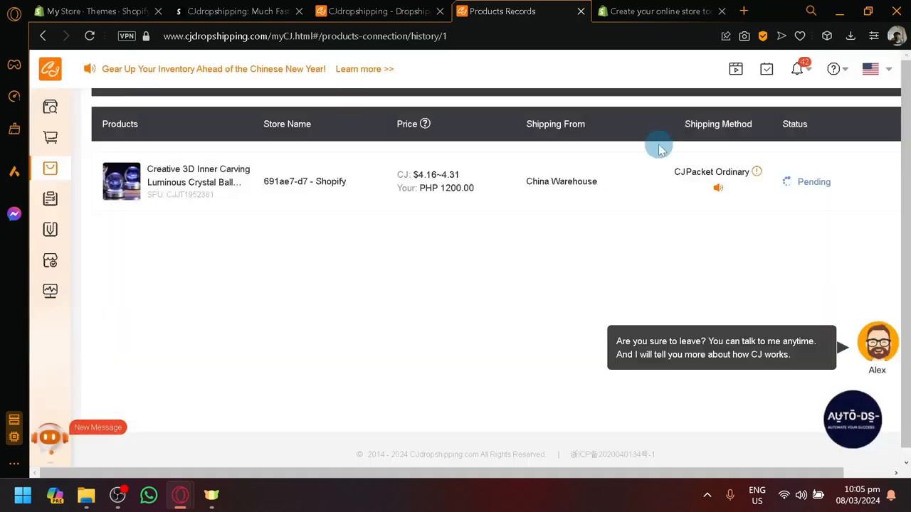
Open the product list in the Shopify admin and check the lamp's status and inventory against the CJdropshipping catalogue
click(105, 12)
click(85, 142)
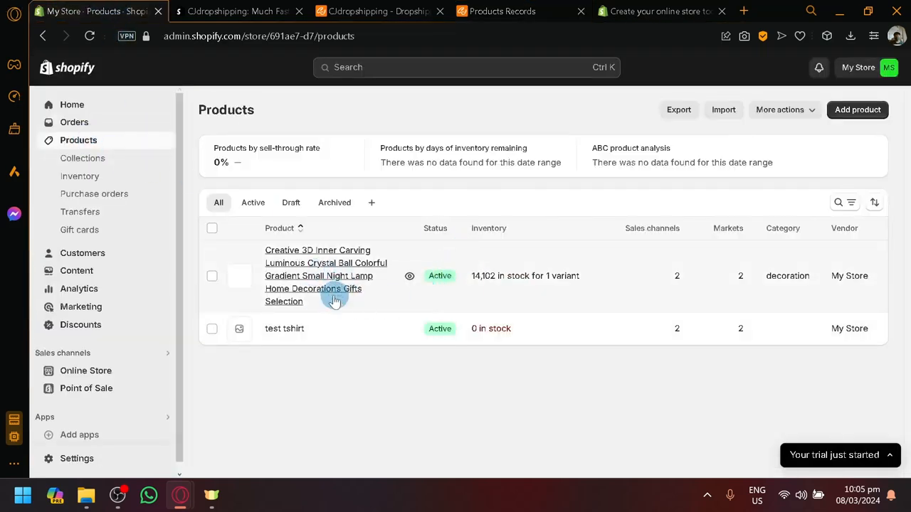
scroll(287, 257, up, 5)
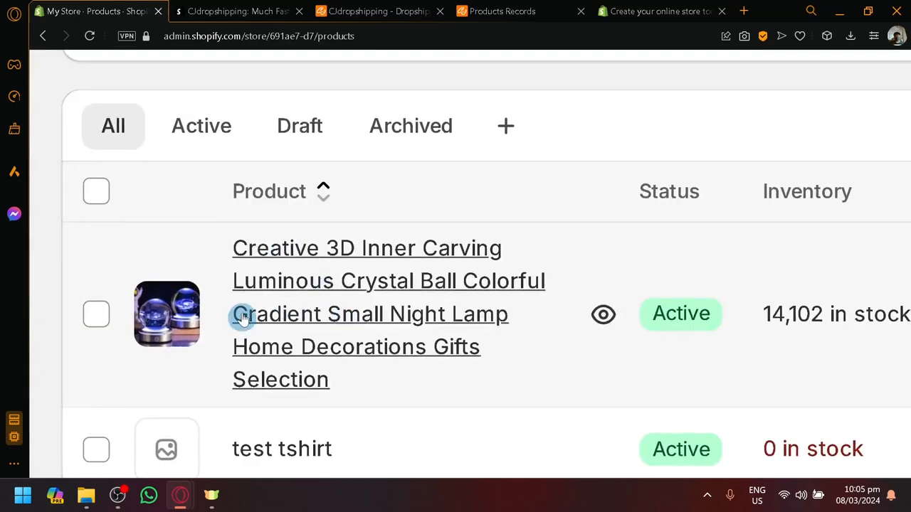
scroll(364, 314, right, 6)
scroll(370, 315, down, 5)
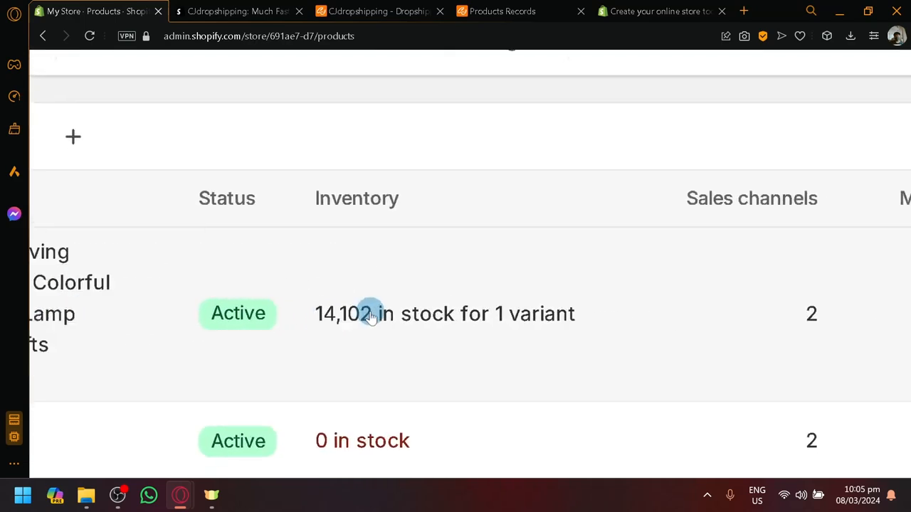
click(355, 7)
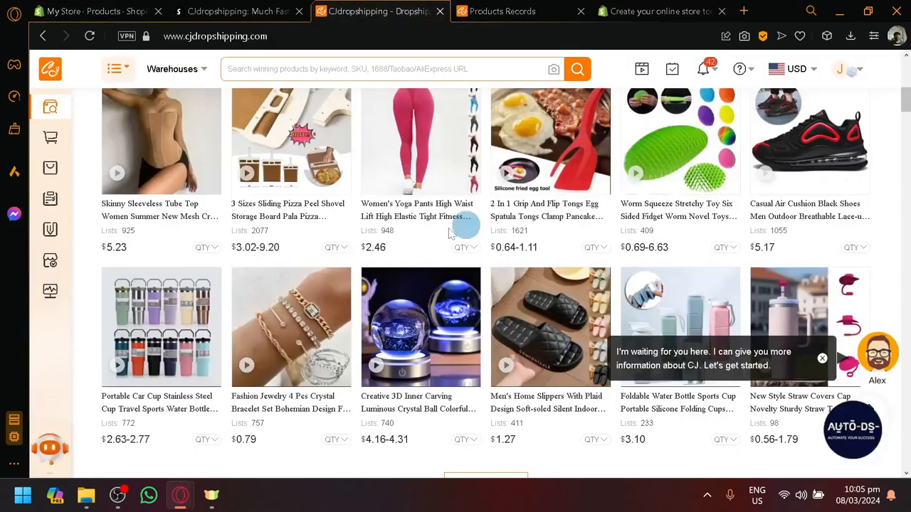
click(92, 7)
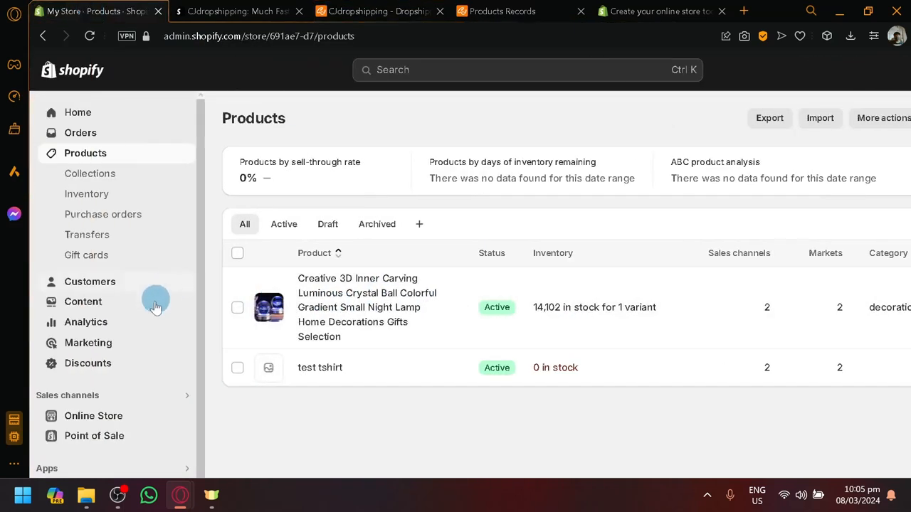
Preview the online store's current Spotlight(updated) theme and compare the lamp shown there with its CJdropshipping catalogue entry
click(93, 416)
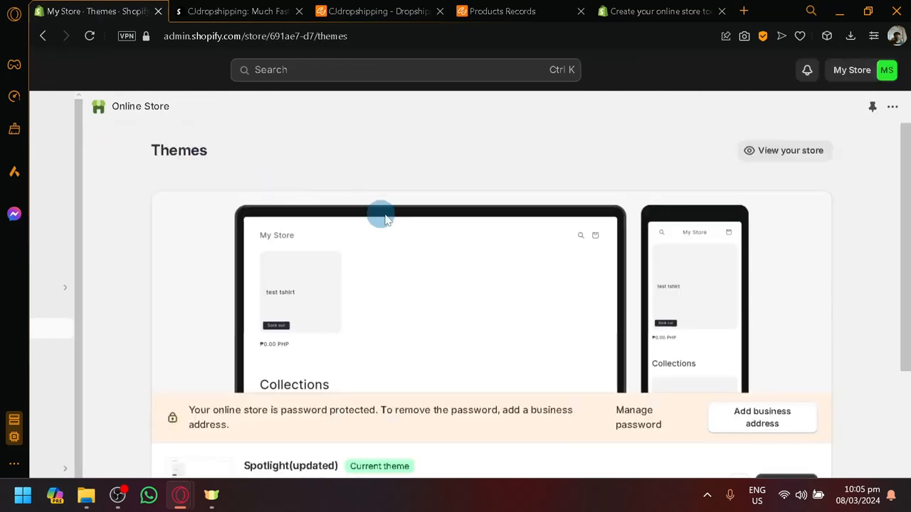
scroll(745, 394, down, 3)
click(737, 282)
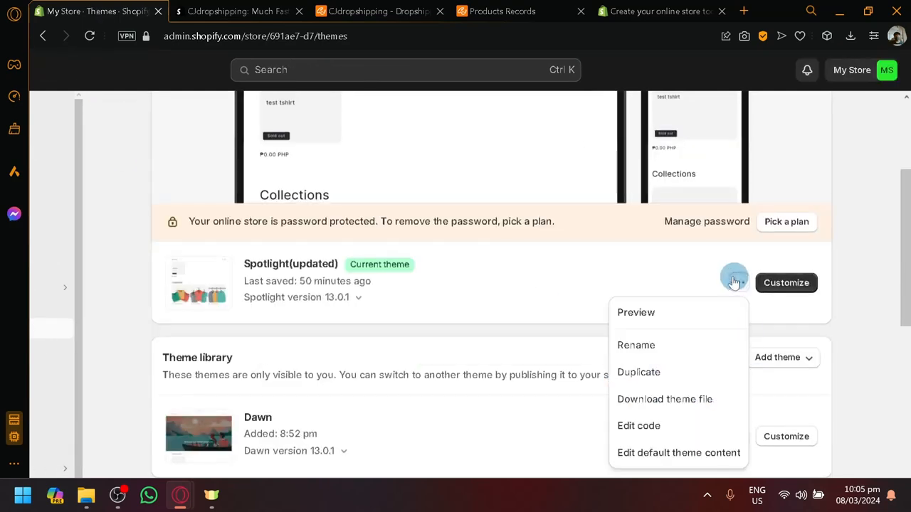
click(686, 320)
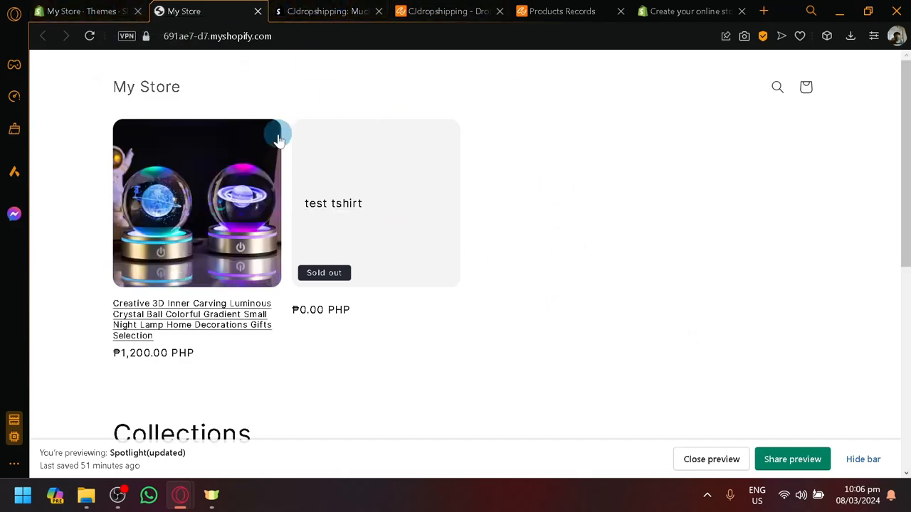
click(407, 10)
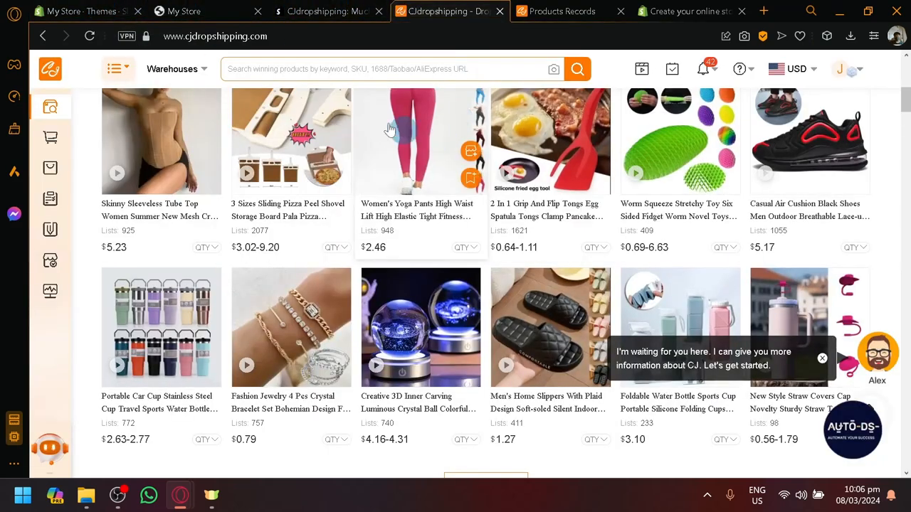
click(228, 7)
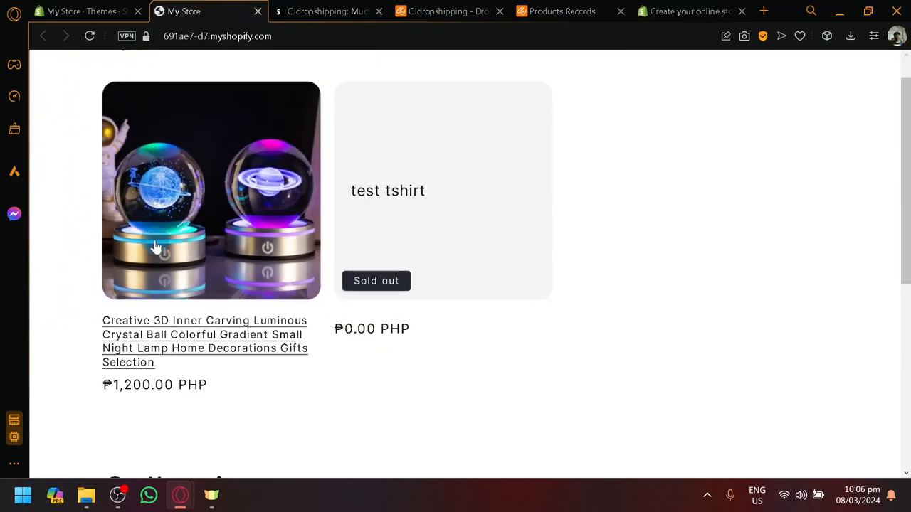
Open the crystal ball lamp's storefront page and check its Size and Purity choices, keeping the Astronaut option
click(156, 246)
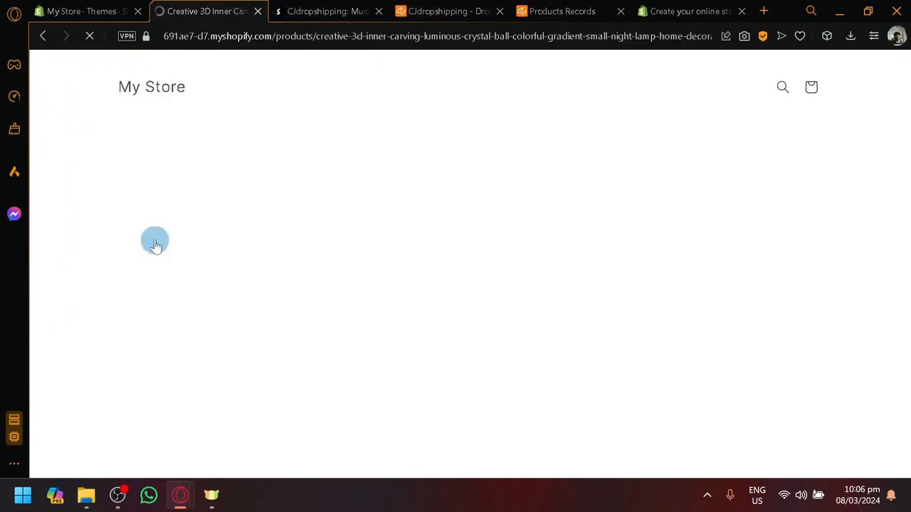
scroll(704, 285, down, 6)
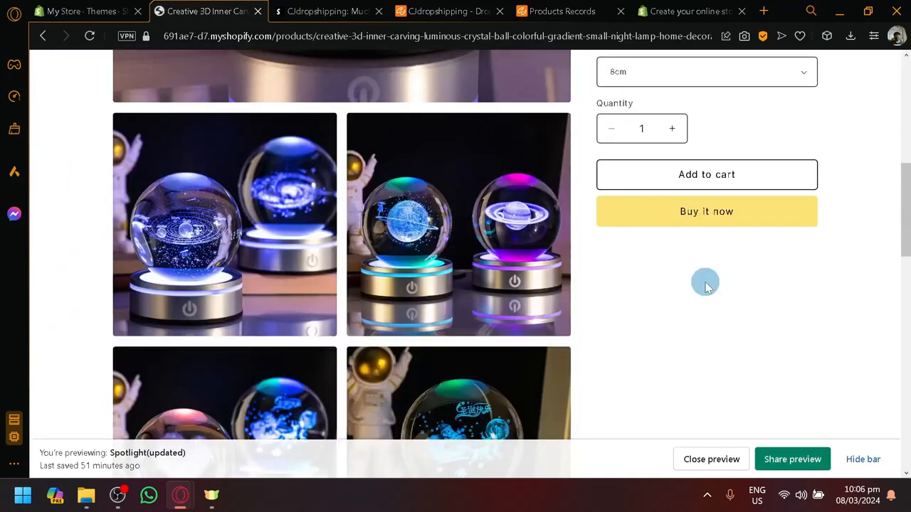
scroll(706, 285, up, 3)
click(761, 260)
click(760, 264)
click(756, 211)
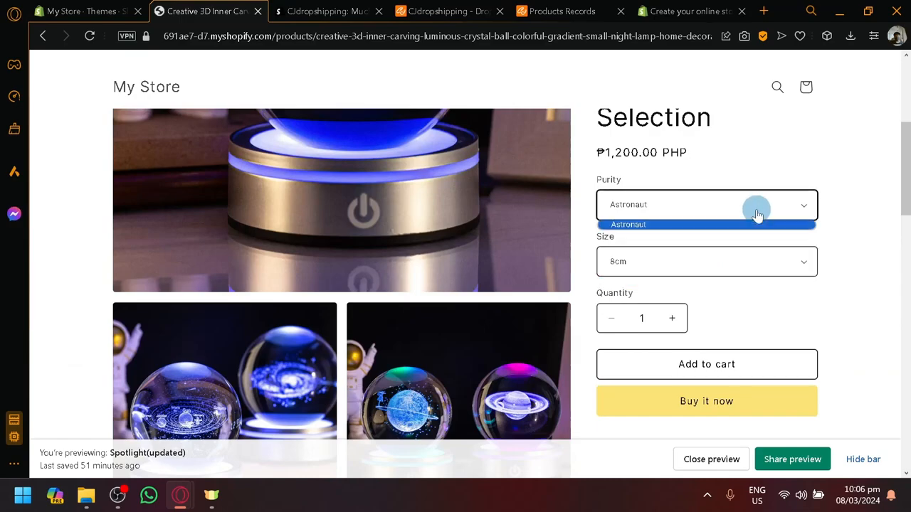
click(757, 223)
Look through the lamp's product photos on its storefront page, then return to the Shopify admin's theme page
scroll(659, 331, down, 10)
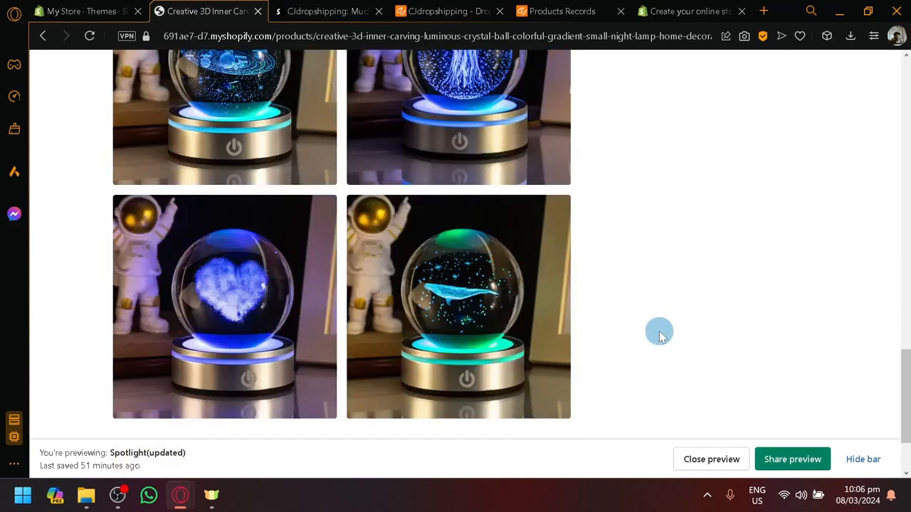
scroll(659, 331, up, 3)
scroll(335, 285, down, 3)
scroll(250, 254, up, 10)
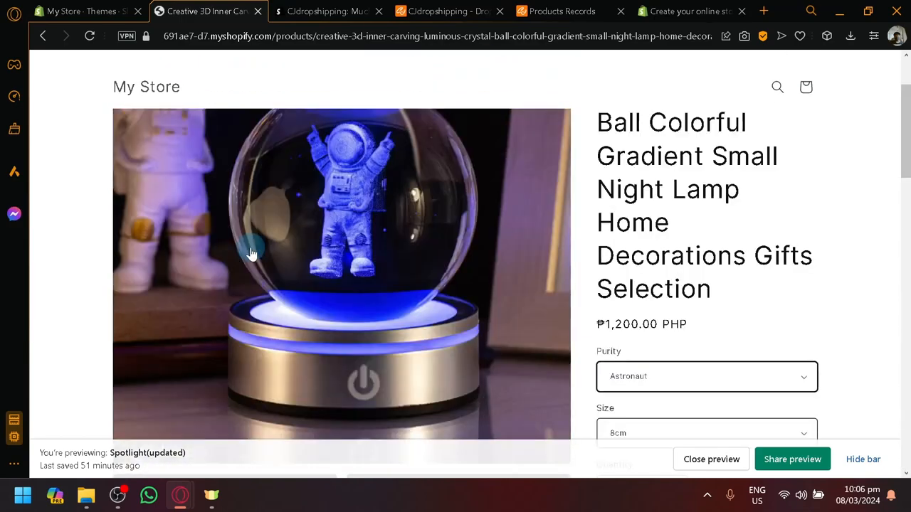
scroll(251, 254, up, 2)
click(106, 8)
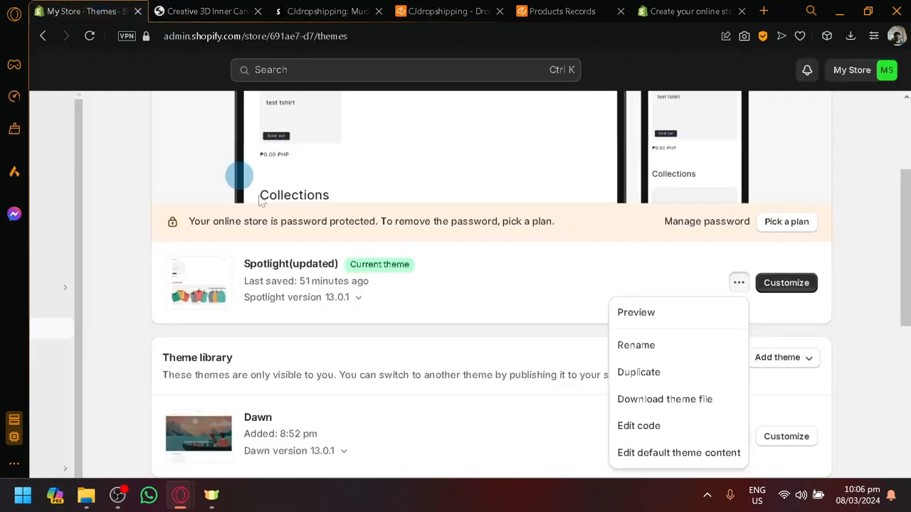